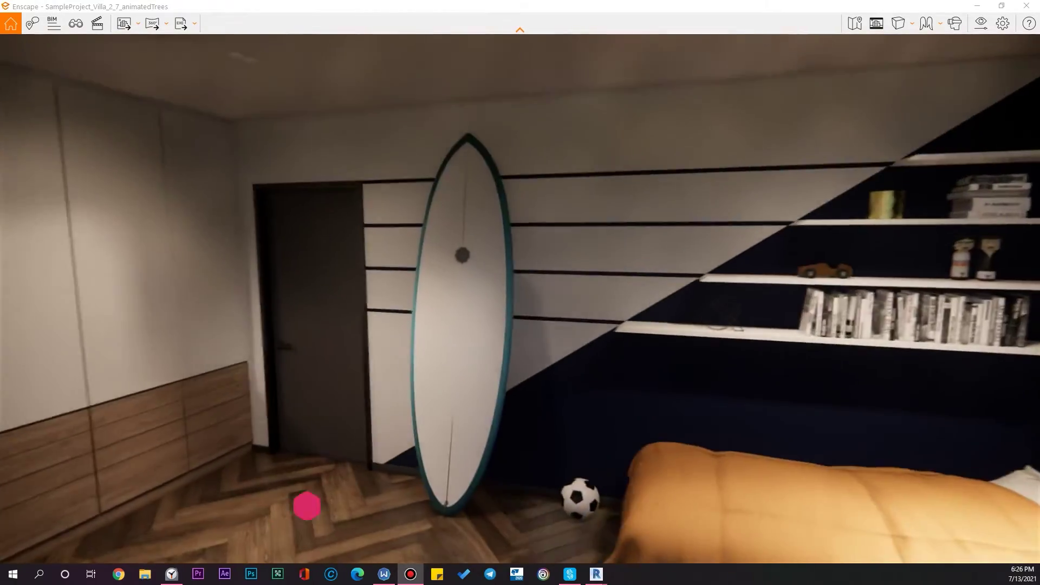
drag(379, 293, 626, 230)
key(s)
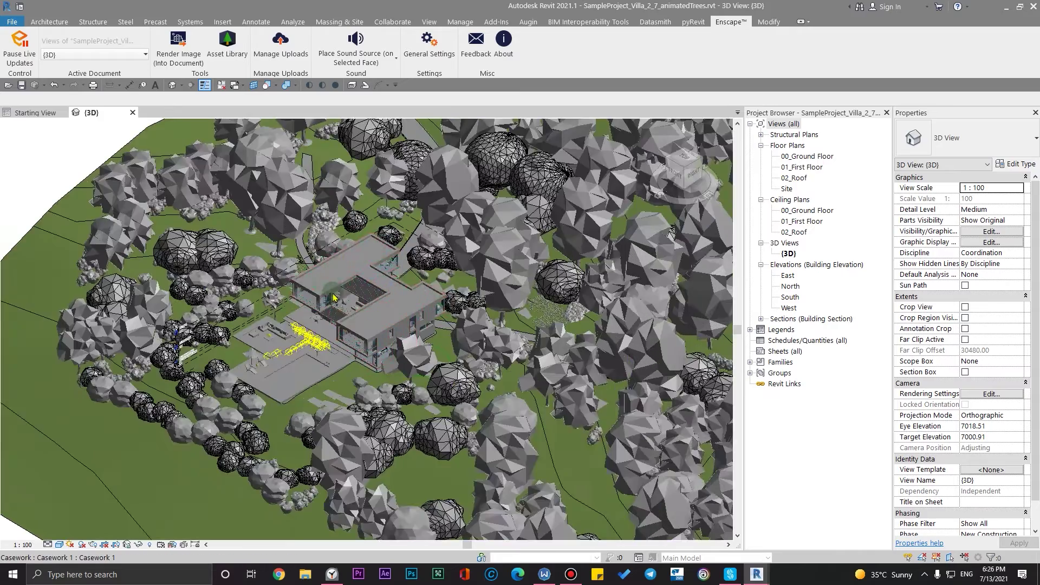
scroll(333, 297, up, 1)
shift+middle_drag(332, 297, 412, 364)
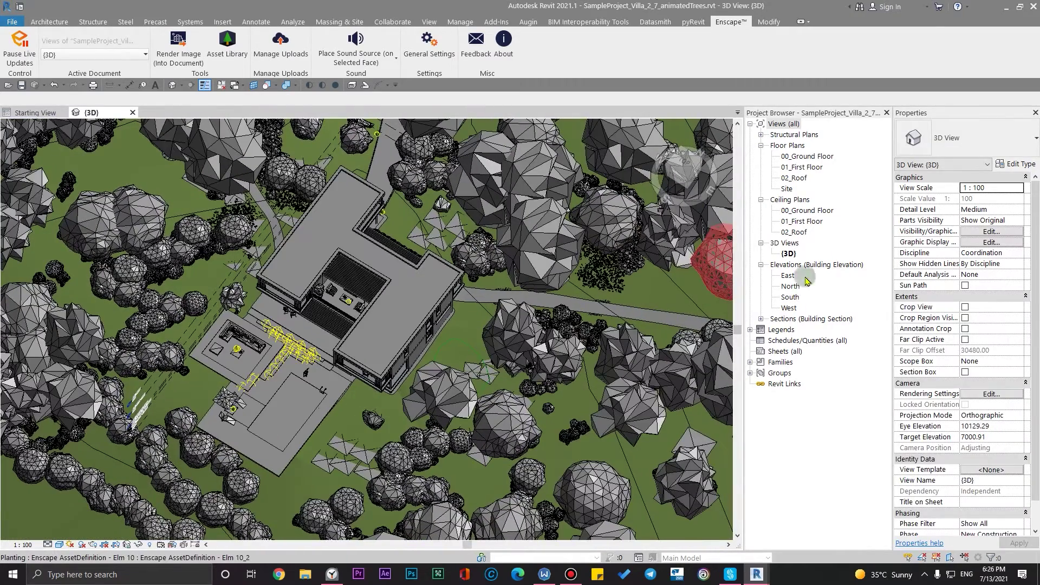
- Open the Site floor plan and focus on the area around the villa's project base point
double_click(787, 189)
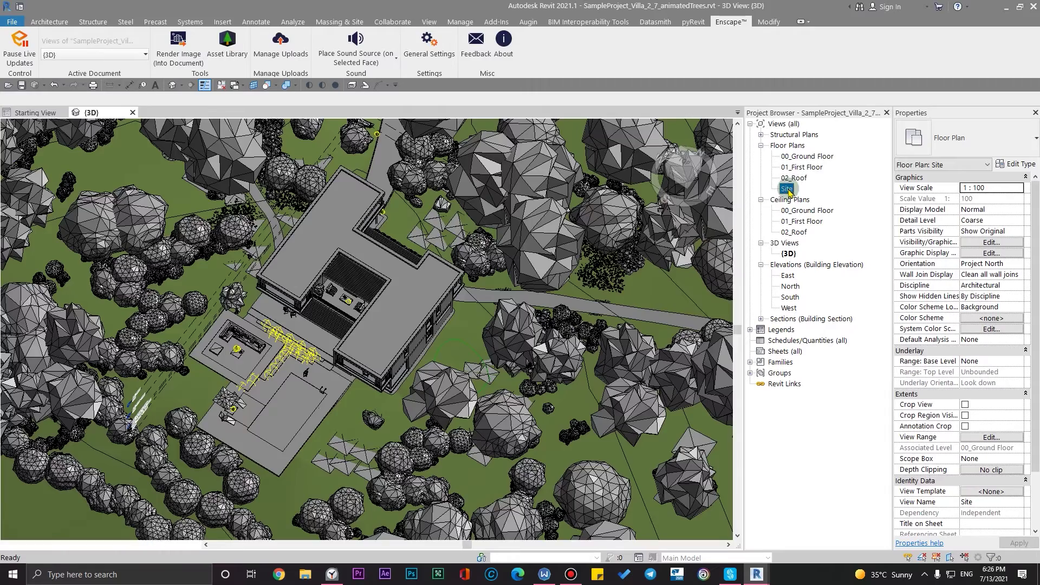
scroll(266, 419, up, 2)
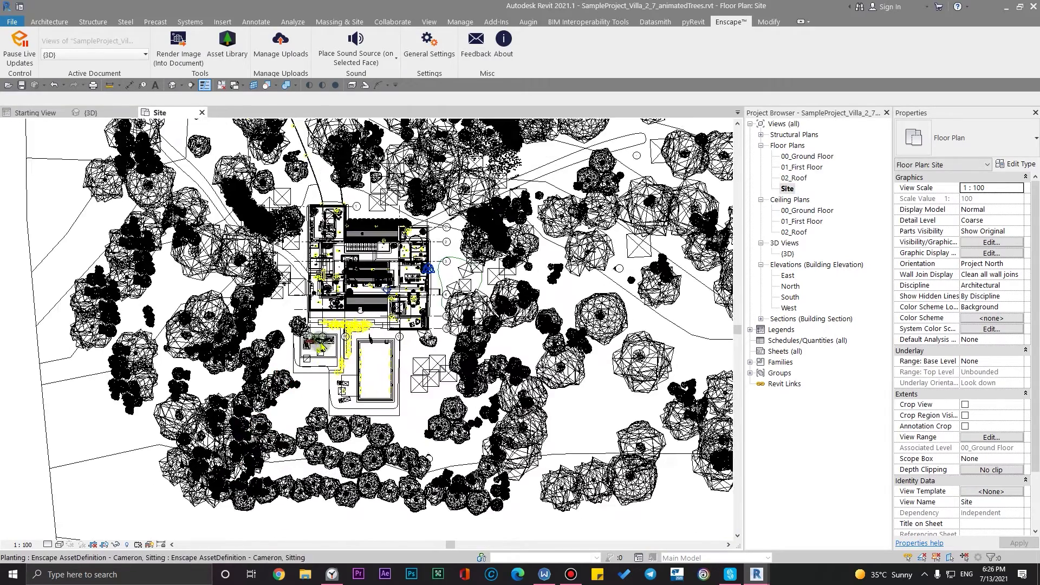
scroll(364, 324, up, 2)
middle_drag(372, 324, 370, 362)
scroll(510, 251, up, 8)
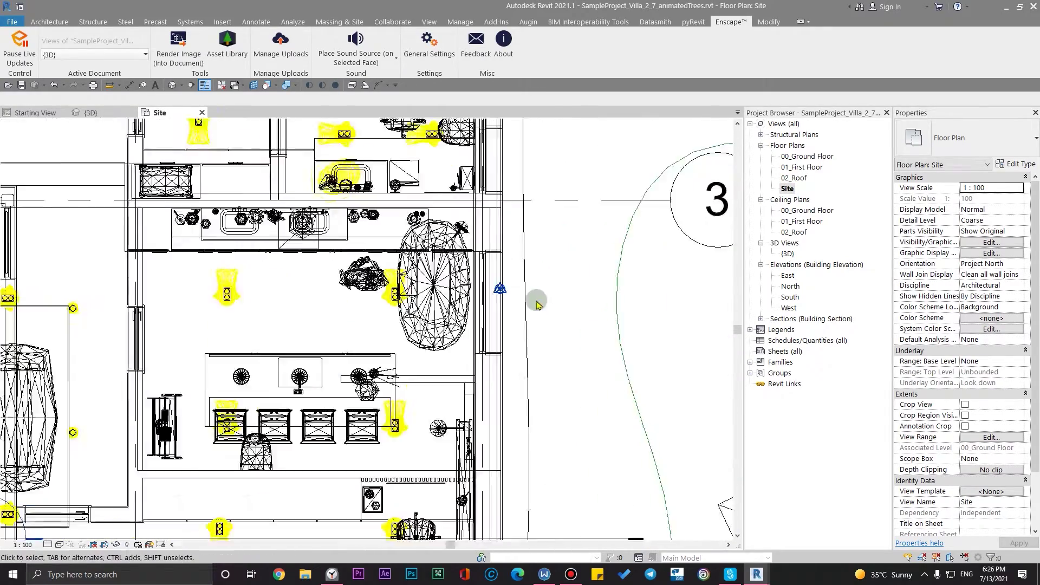
- Set the project base point's Angle to True North to 15° and look over the villa's exterior in the Enscape window
click(453, 277)
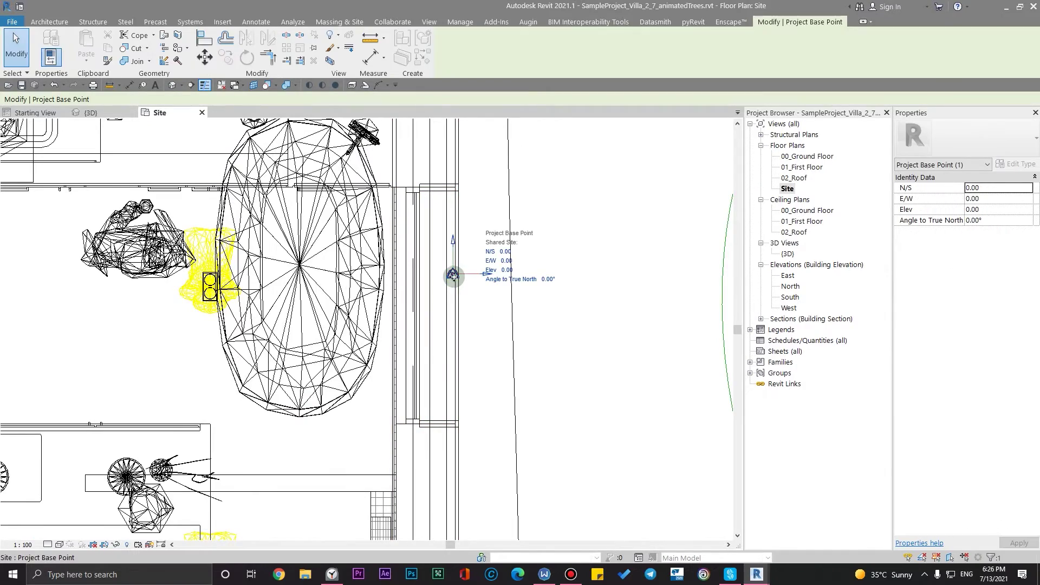
scroll(471, 271, down, 5)
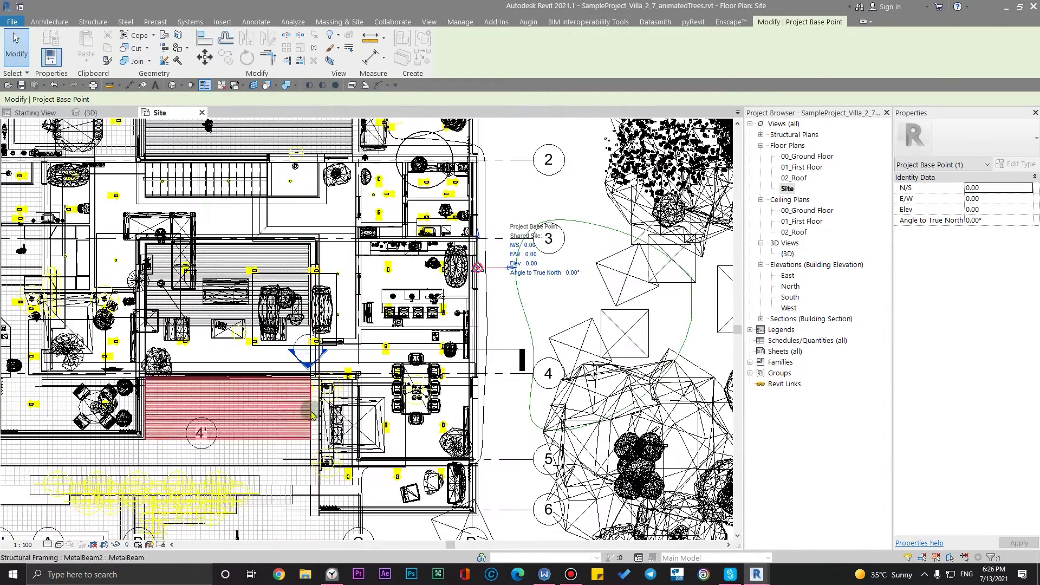
scroll(477, 186, up, 4)
middle_drag(476, 185, 449, 352)
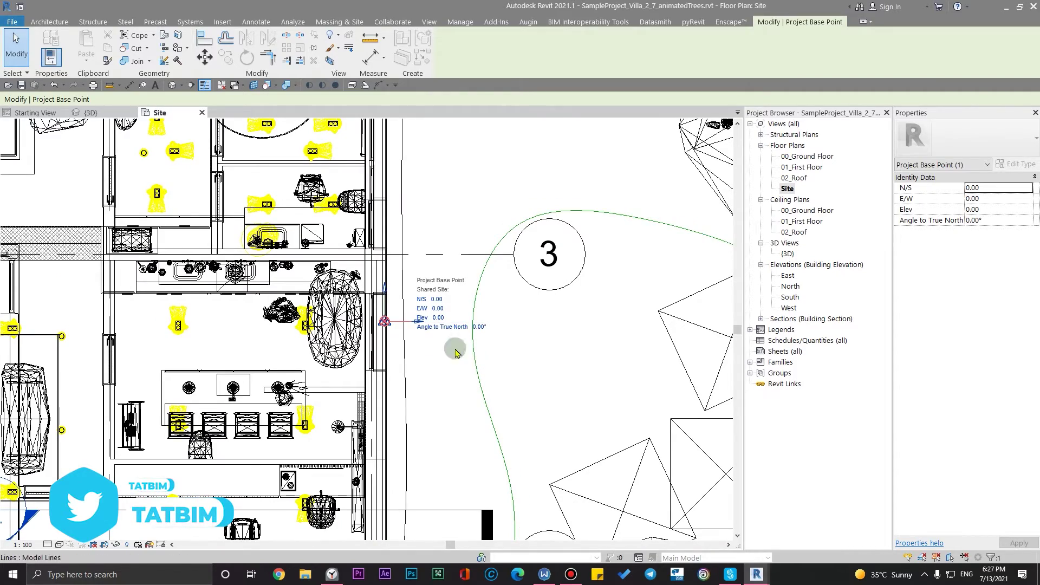
scroll(496, 335, down, 6)
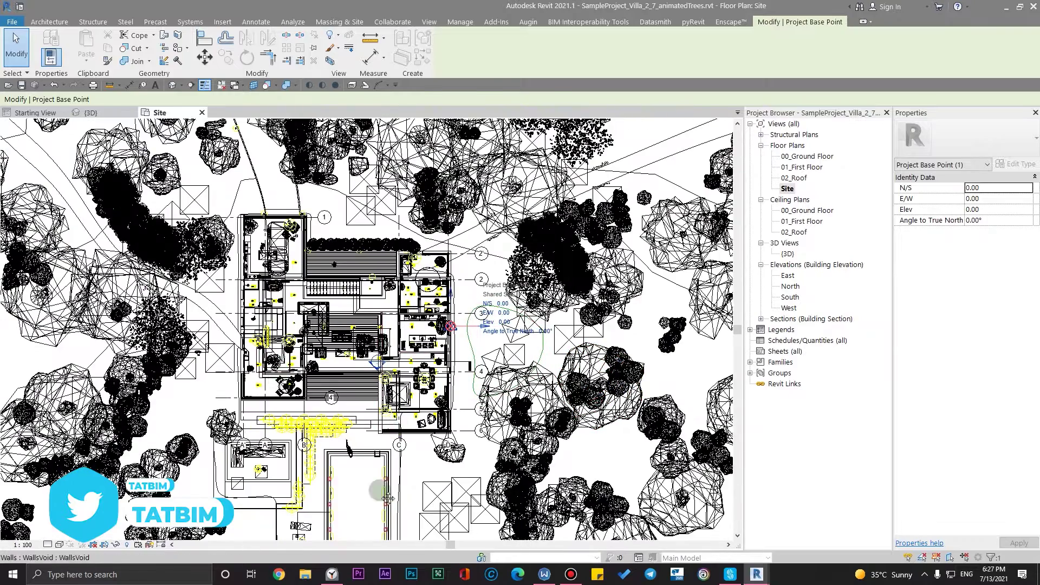
middle_drag(387, 498, 383, 352)
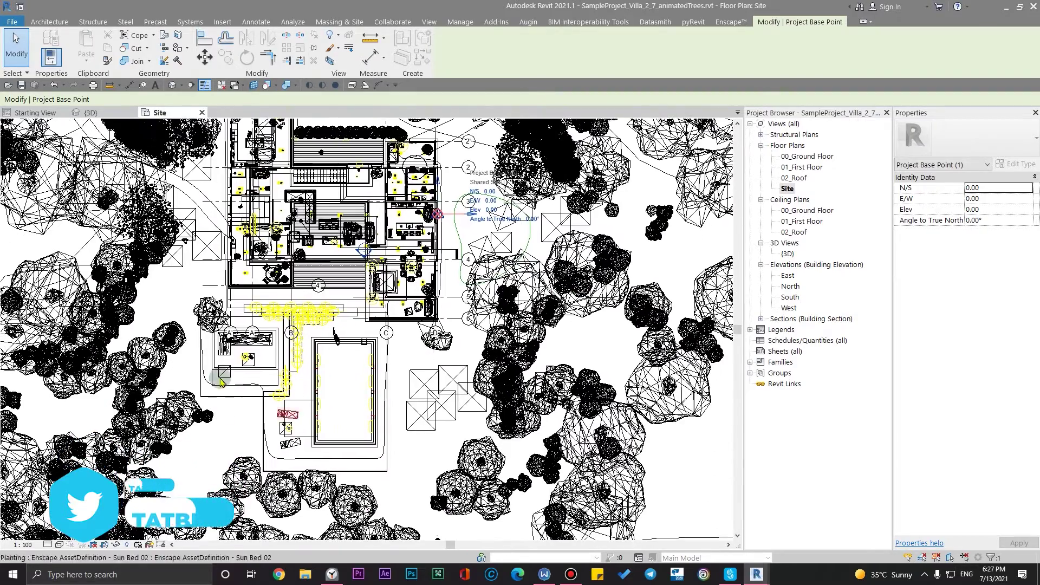
scroll(379, 325, down, 3)
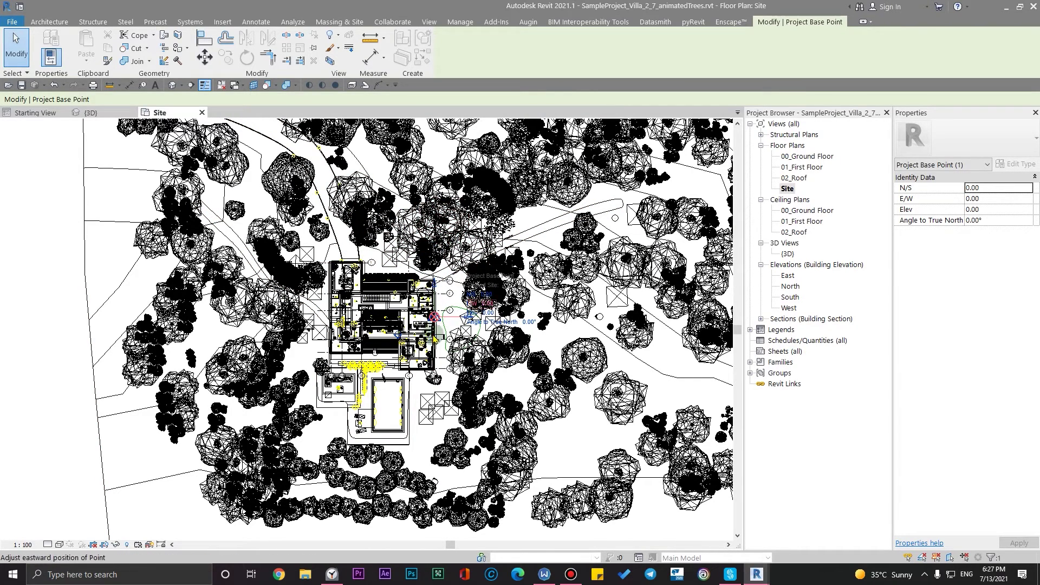
scroll(438, 338, up, 3)
click(520, 297)
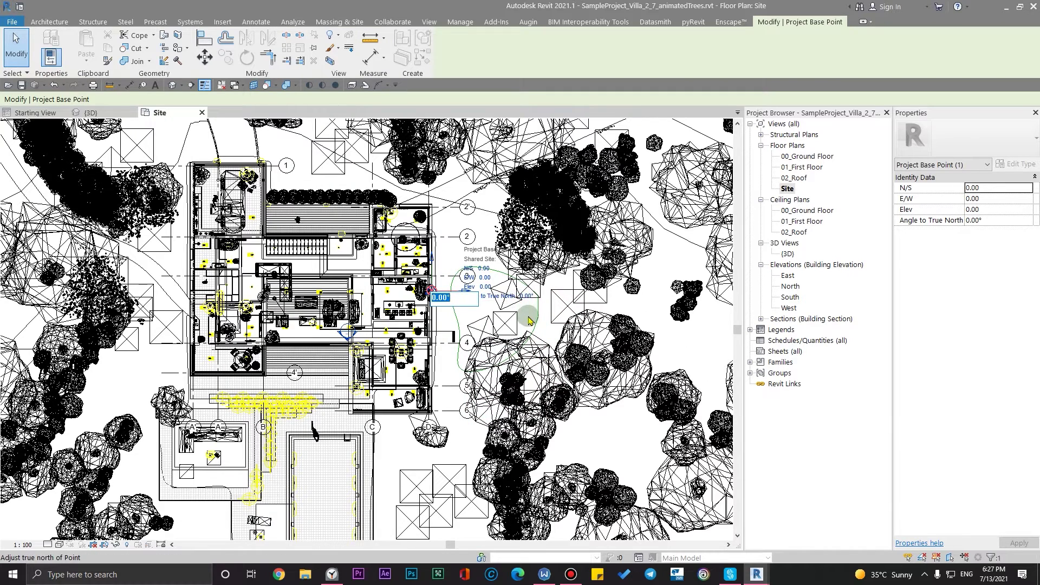
text(15)
key(Return)
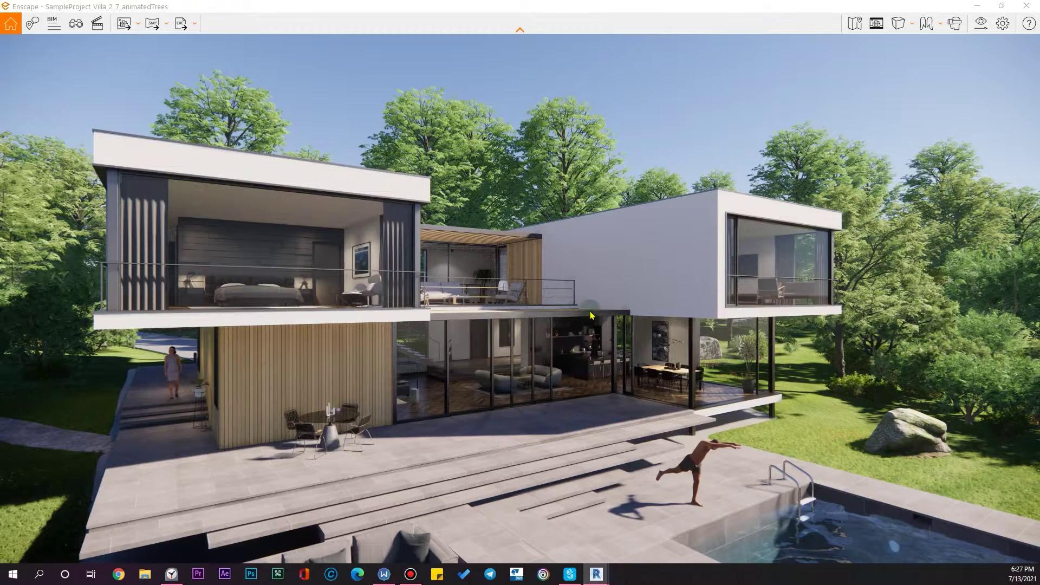
drag(590, 314, 845, 282)
drag(715, 281, 863, 123)
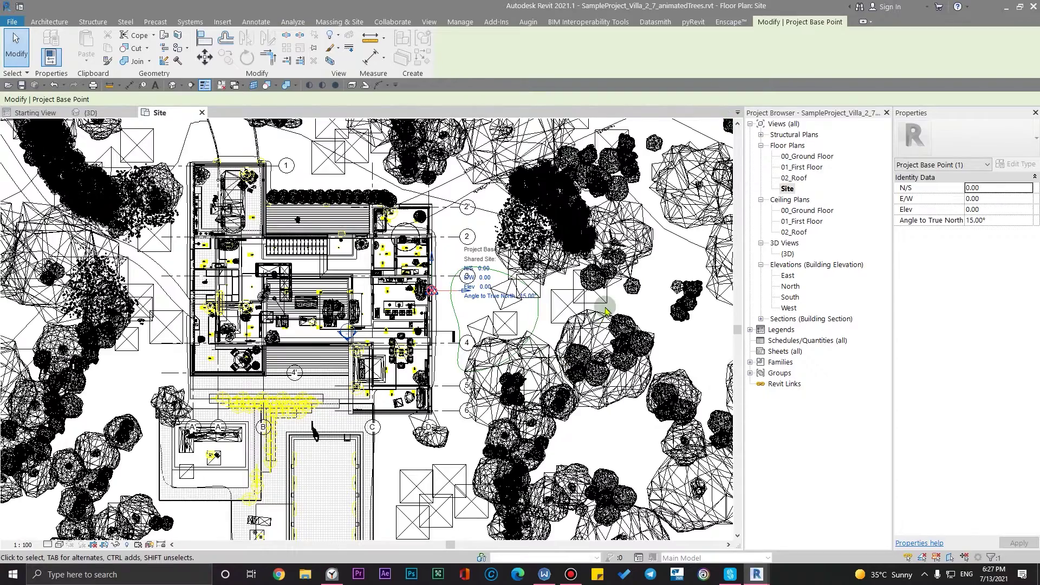
- Set the Site plan's orientation to True North and look over the pool area in the Enscape window
scroll(605, 310, down, 6)
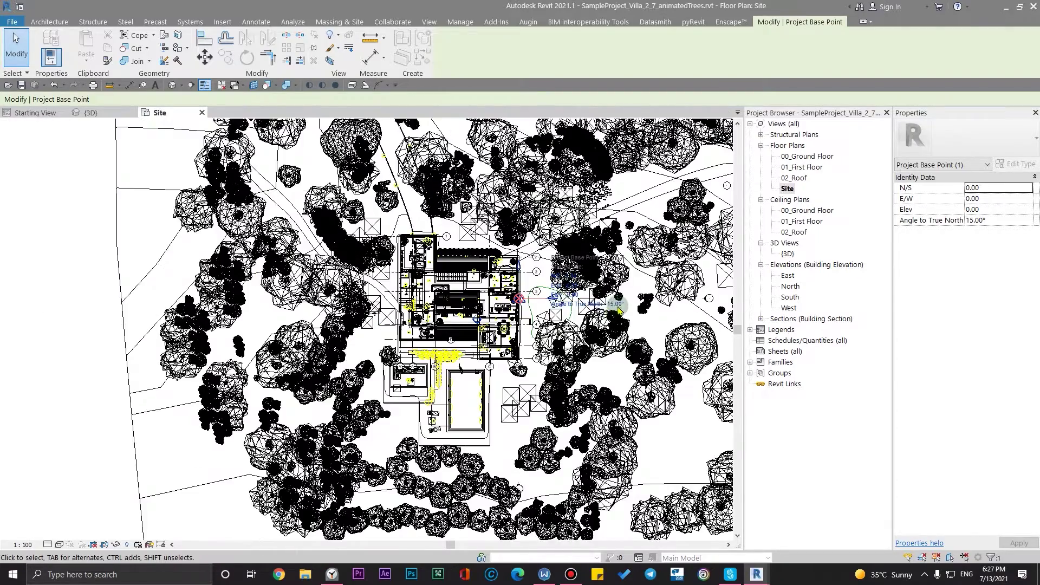
click(288, 329)
middle_drag(507, 365, 321, 430)
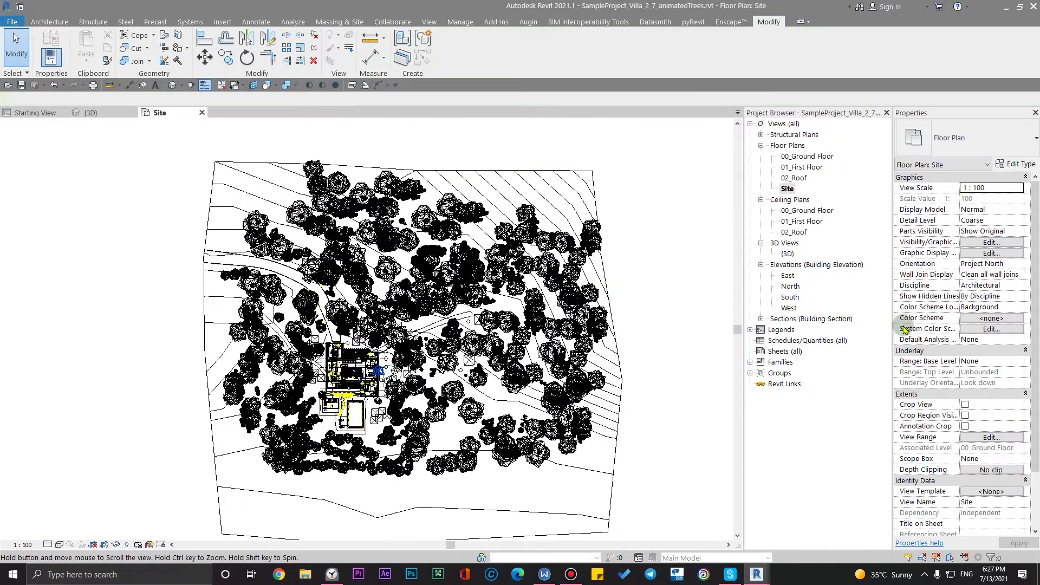
click(1012, 265)
click(982, 284)
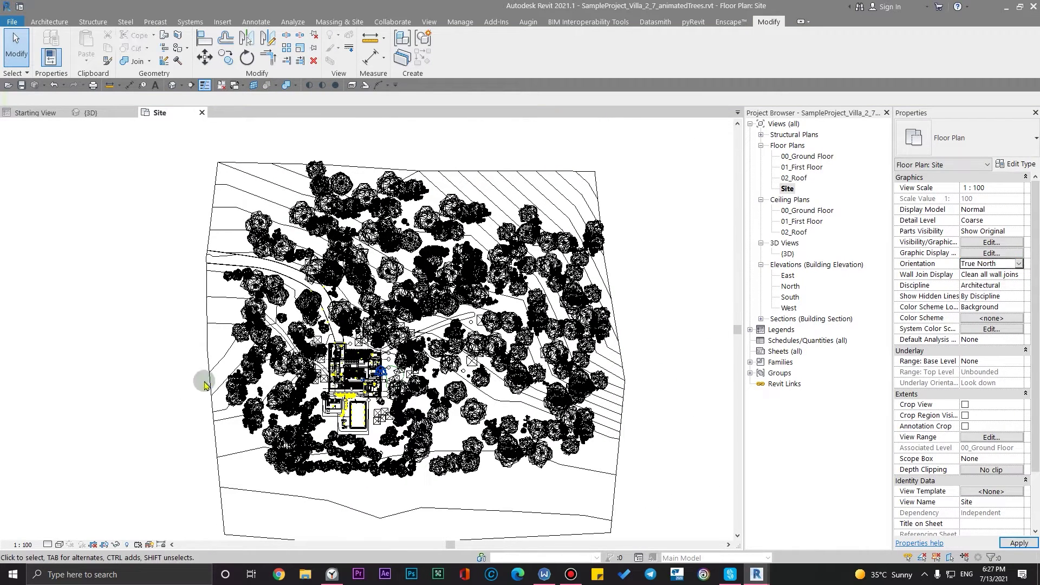
scroll(404, 447, up, 4)
middle_drag(311, 278, 347, 429)
scroll(323, 334, down, 2)
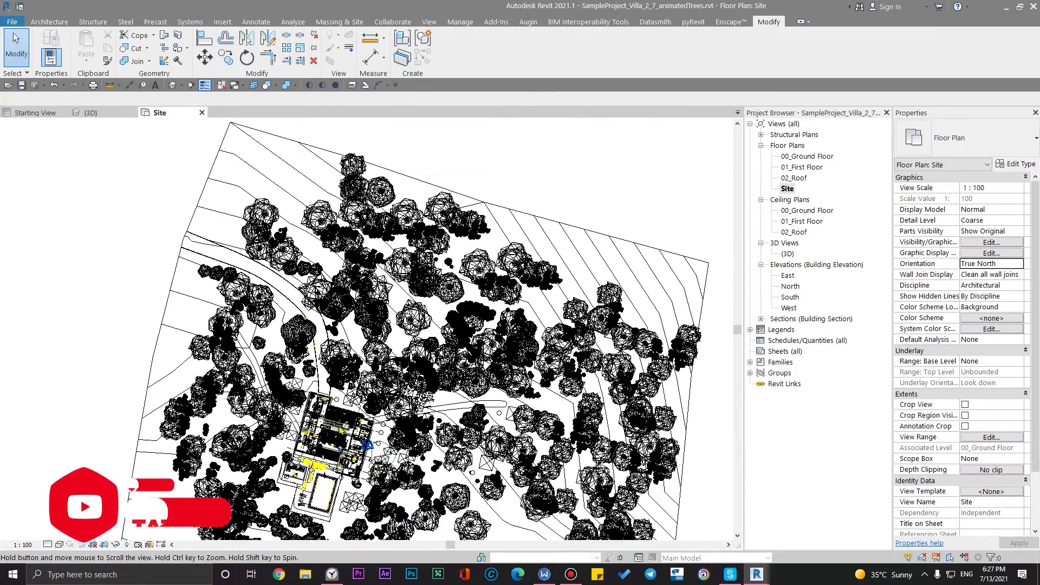
scroll(341, 450, up, 3)
middle_drag(461, 499, 403, 460)
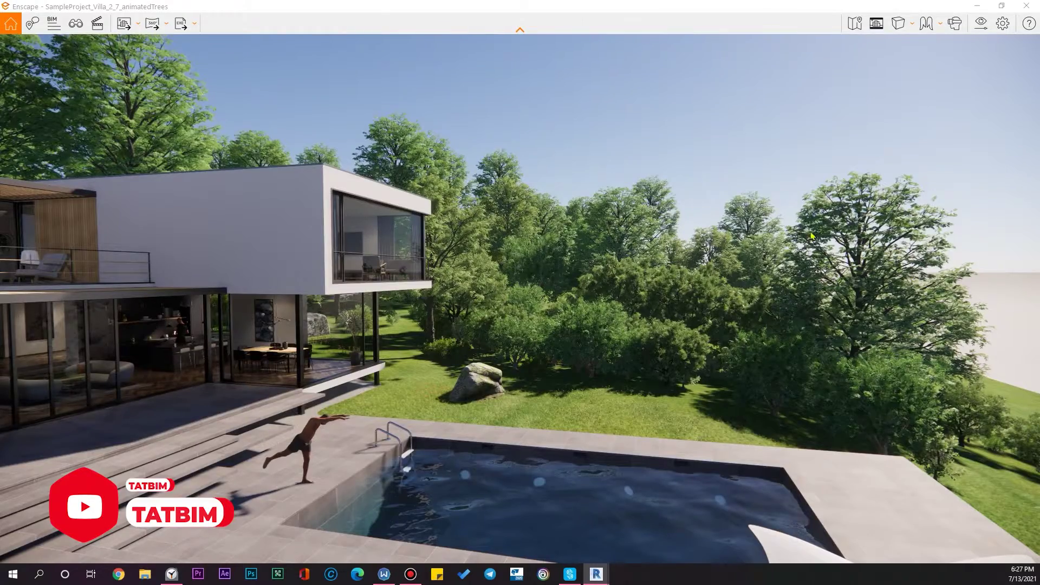
drag(904, 269, 981, 222)
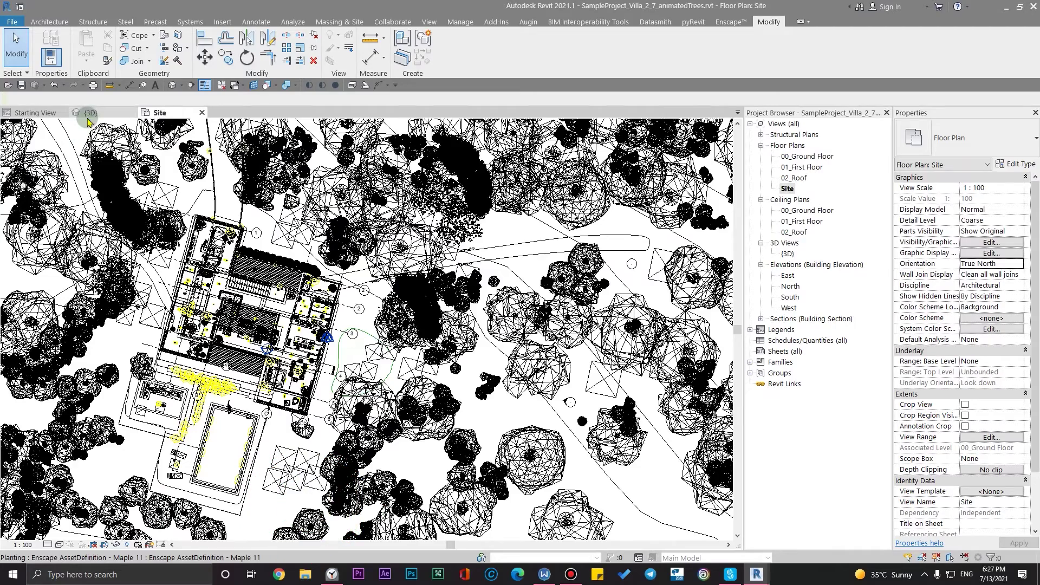
- Turn on the sun path in the 3D view using the specified project location, date and time, and view the sun in Enscape
click(90, 112)
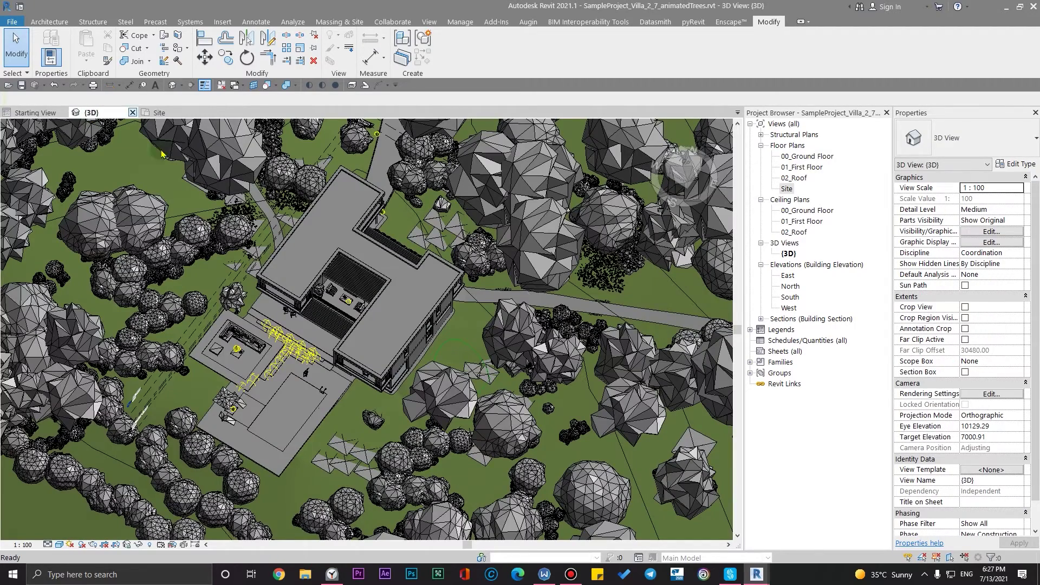
click(70, 545)
click(81, 532)
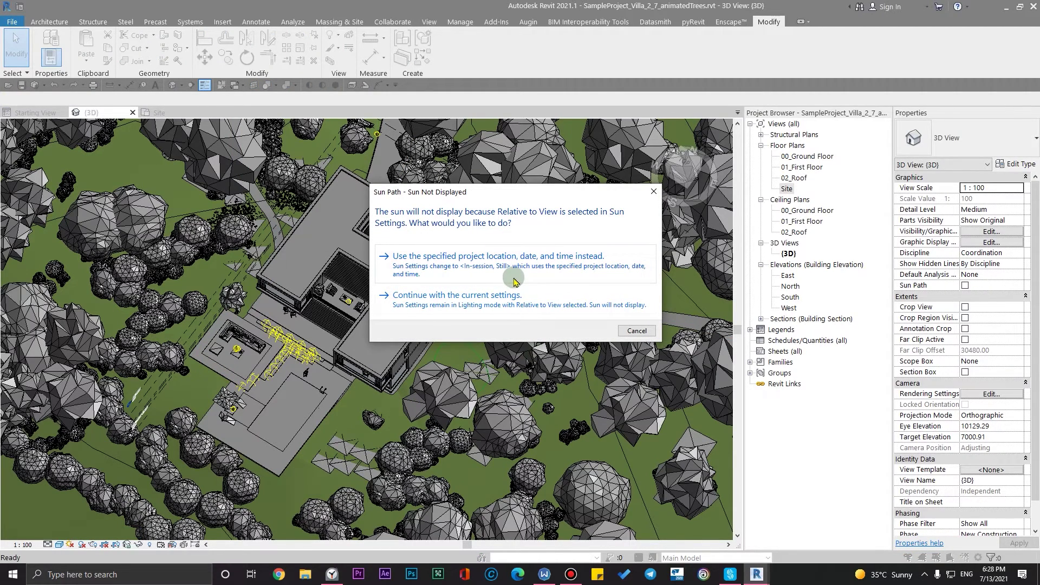
click(558, 273)
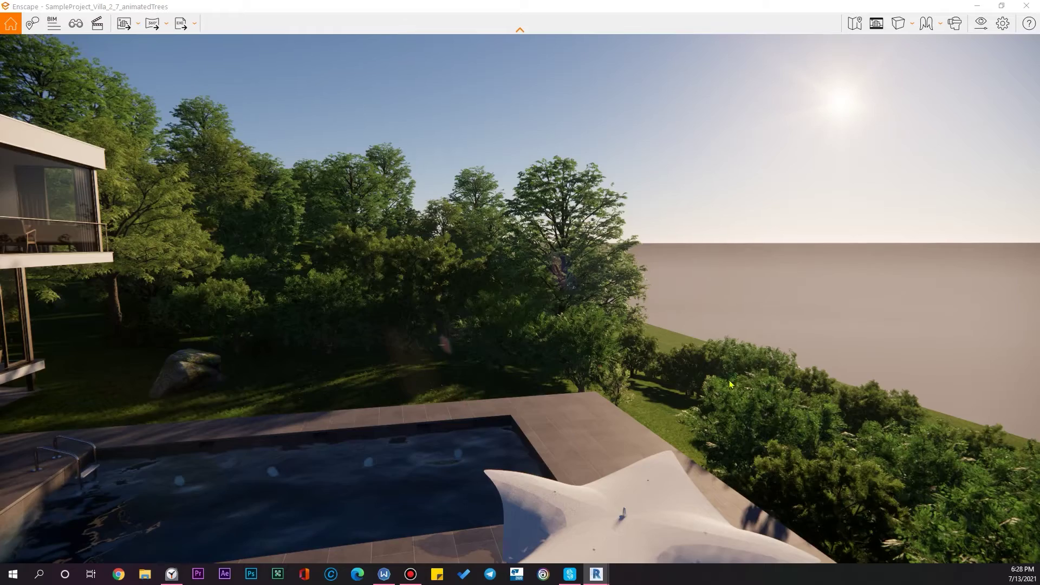
drag(730, 384, 725, 342)
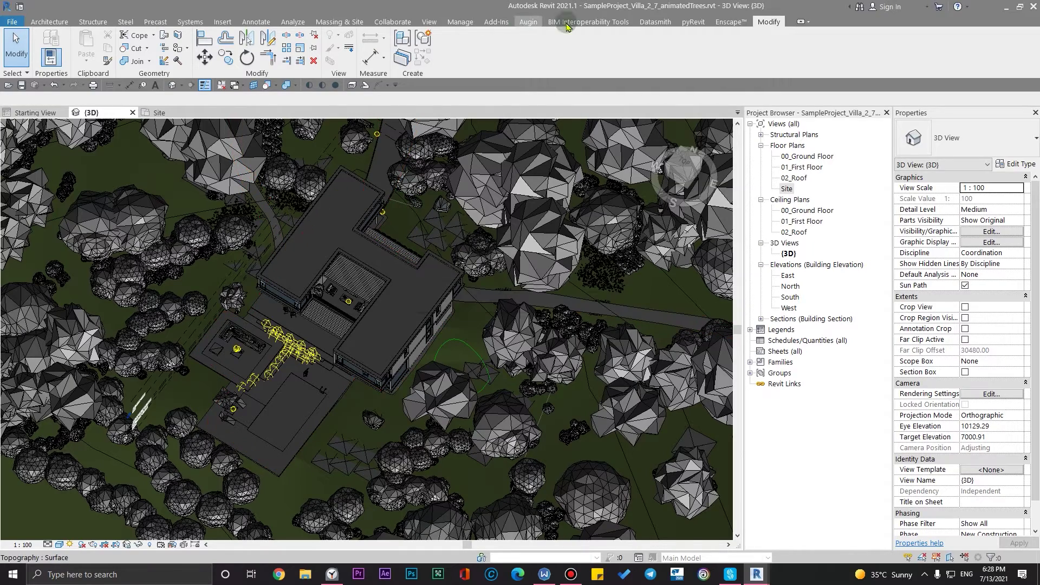
- Pause Enscape's live updates and open the Sun Settings for the 3D view in Revit
click(731, 22)
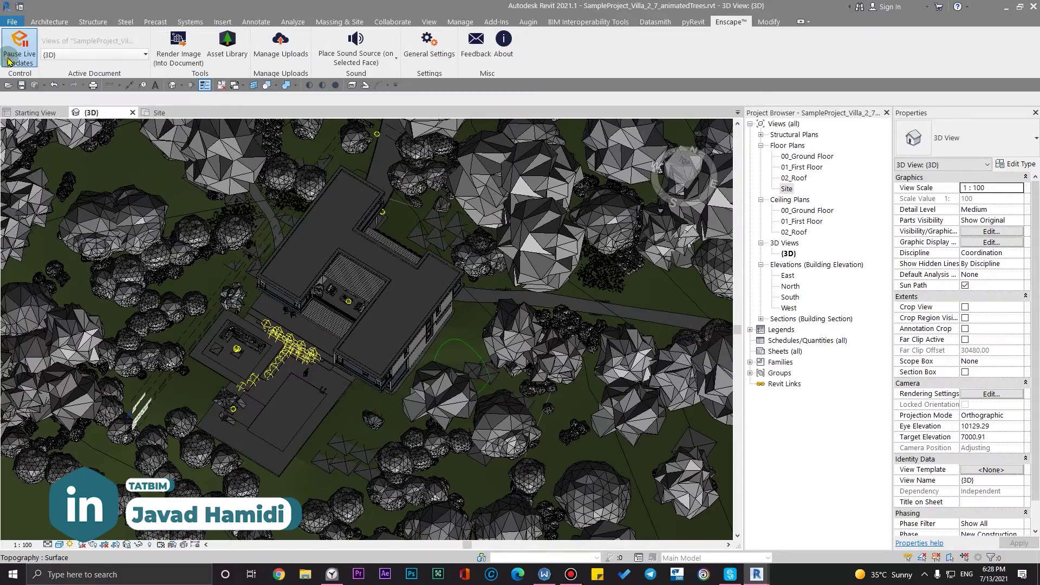
click(19, 43)
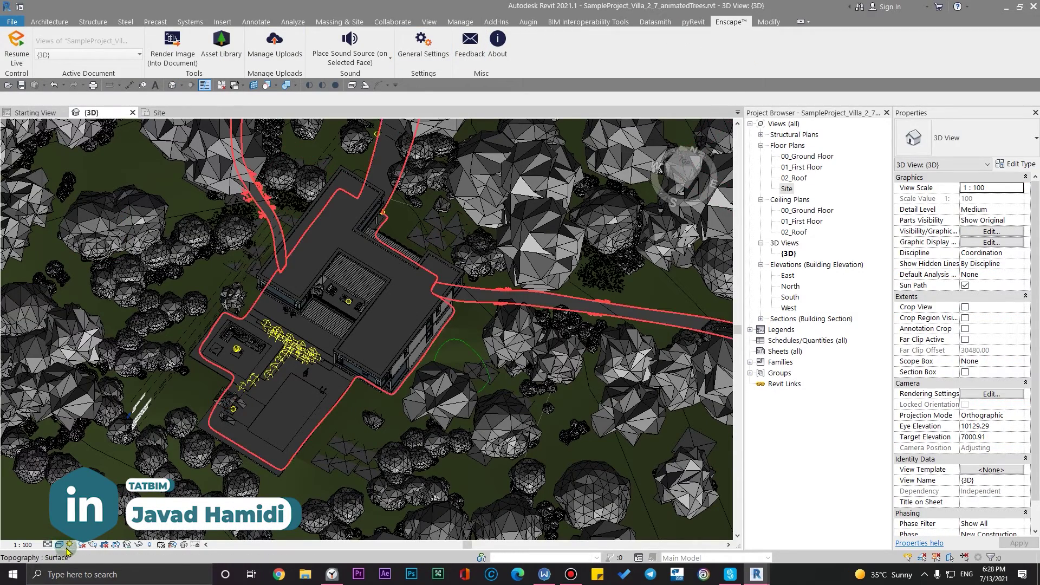
click(69, 545)
click(95, 512)
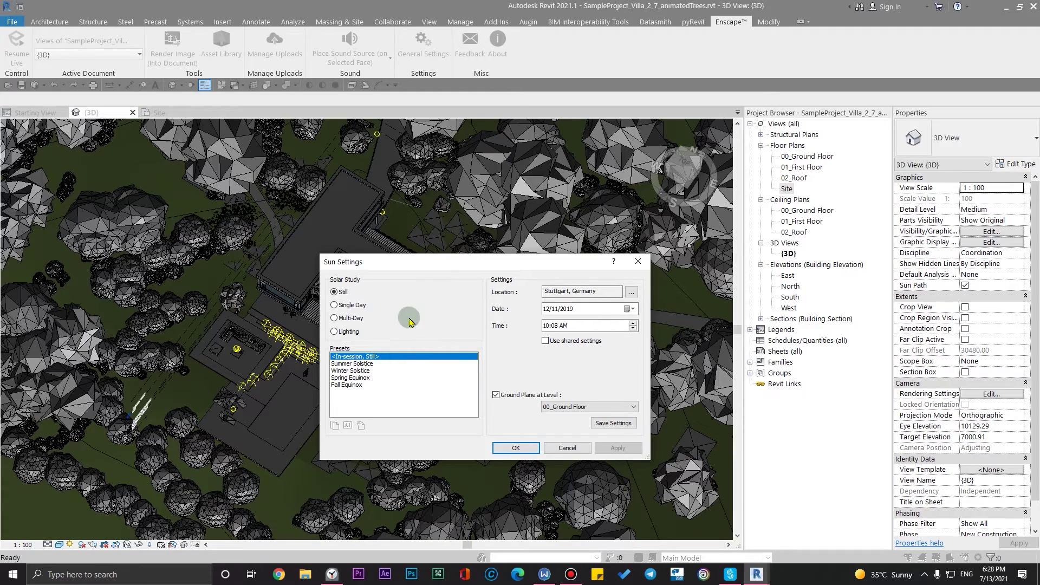
drag(460, 257, 411, 270)
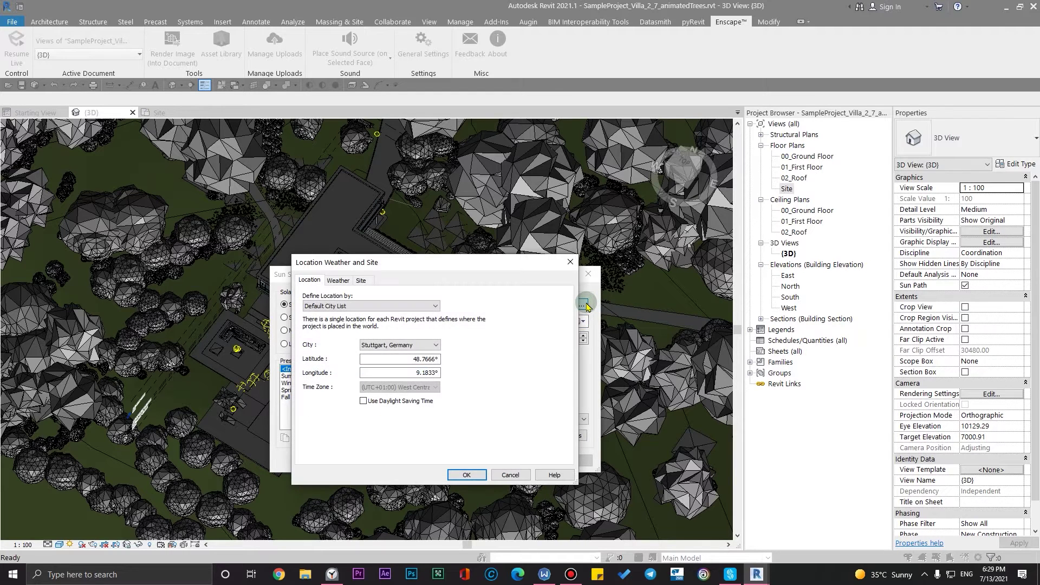
- Define the project location by Internet Mapping Service and move the map marker east of Stuttgart, just south of Fellbach
click(353, 307)
click(372, 323)
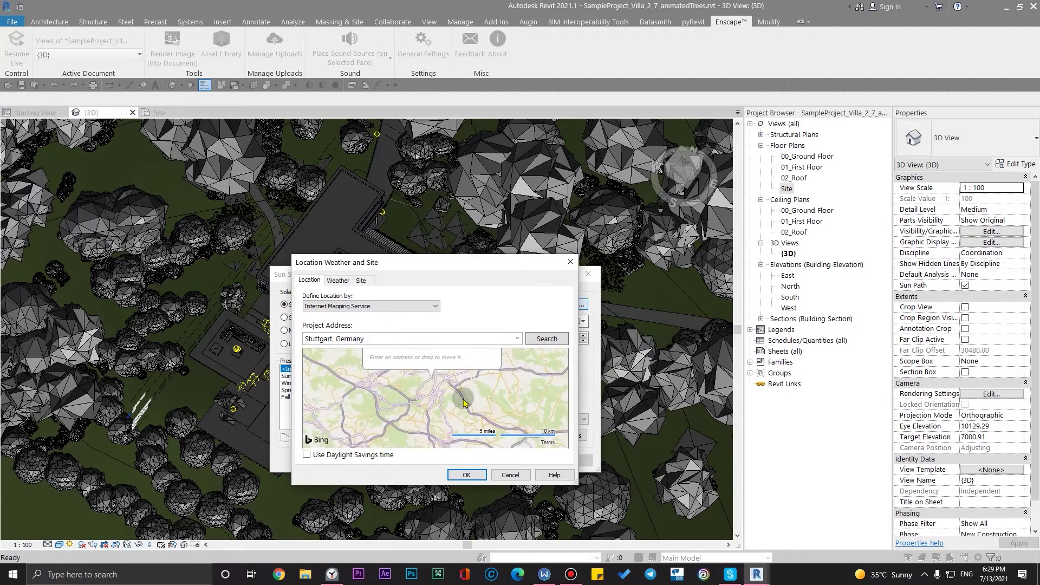
scroll(406, 394, up, 1)
drag(408, 389, 489, 382)
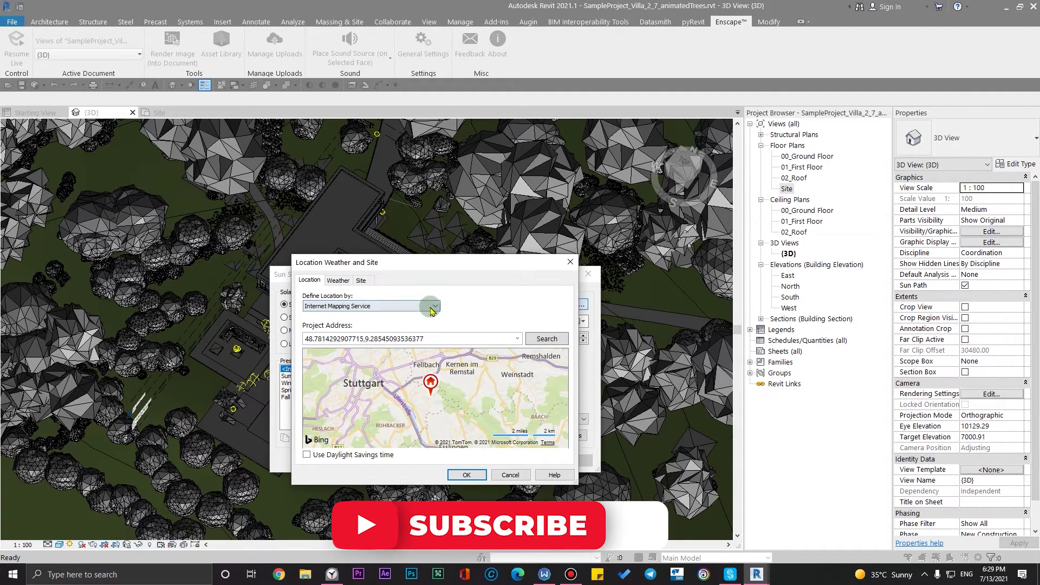
- Define the project location by Default City List with Stuttgart, Germany as the city
click(394, 308)
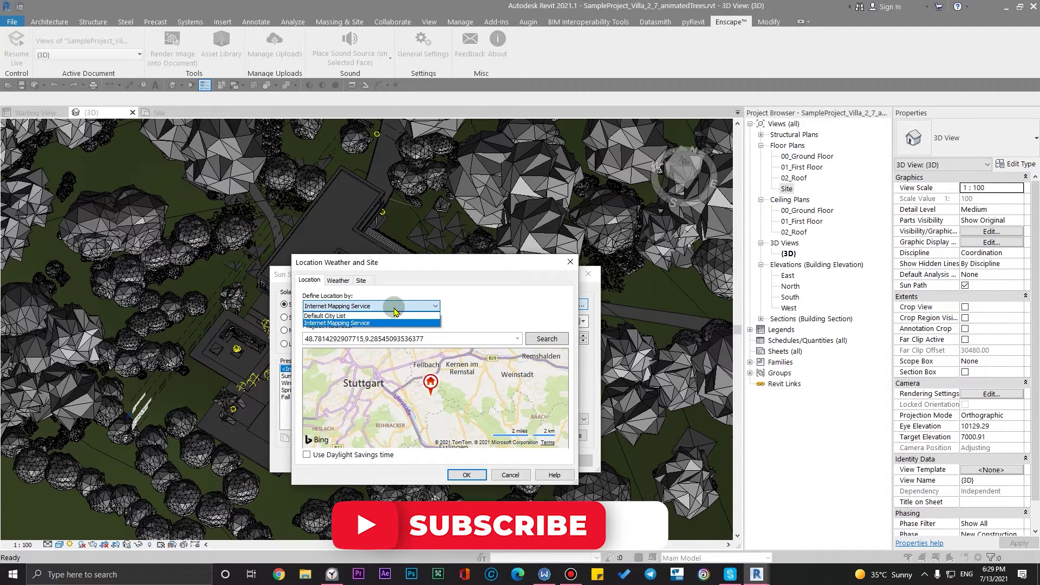
click(381, 316)
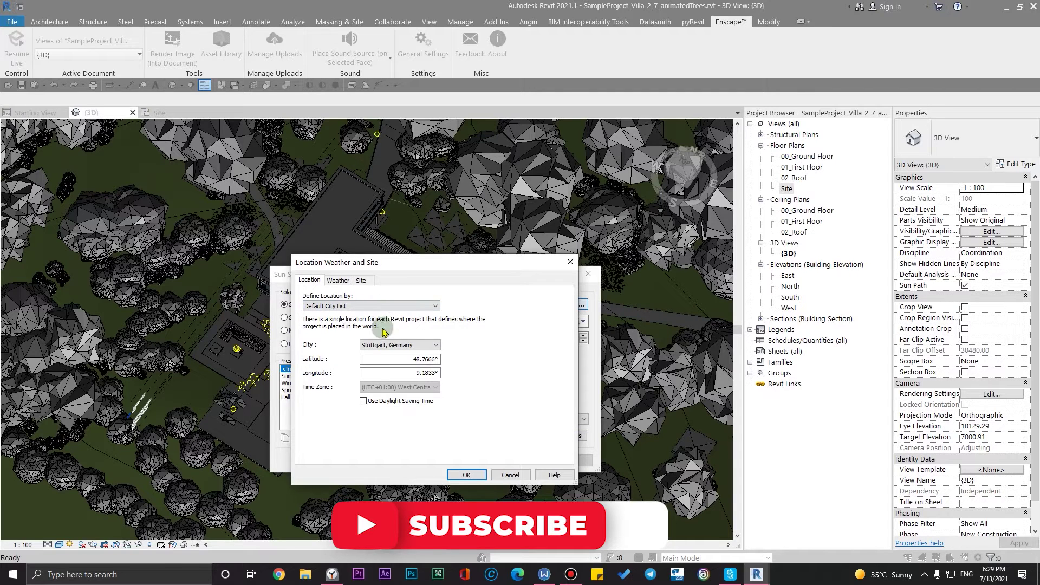
click(428, 345)
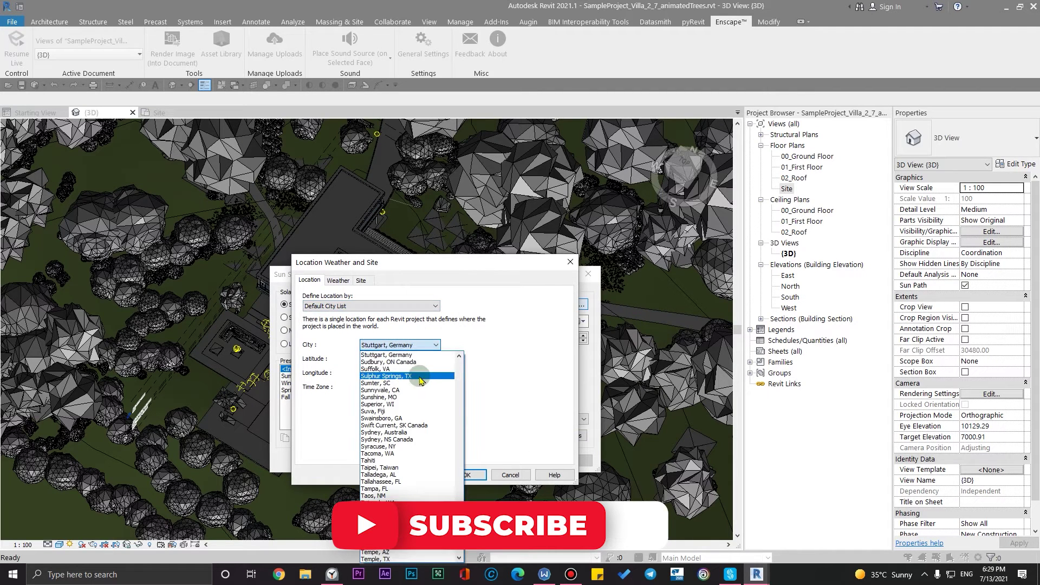
scroll(420, 403, up, 2)
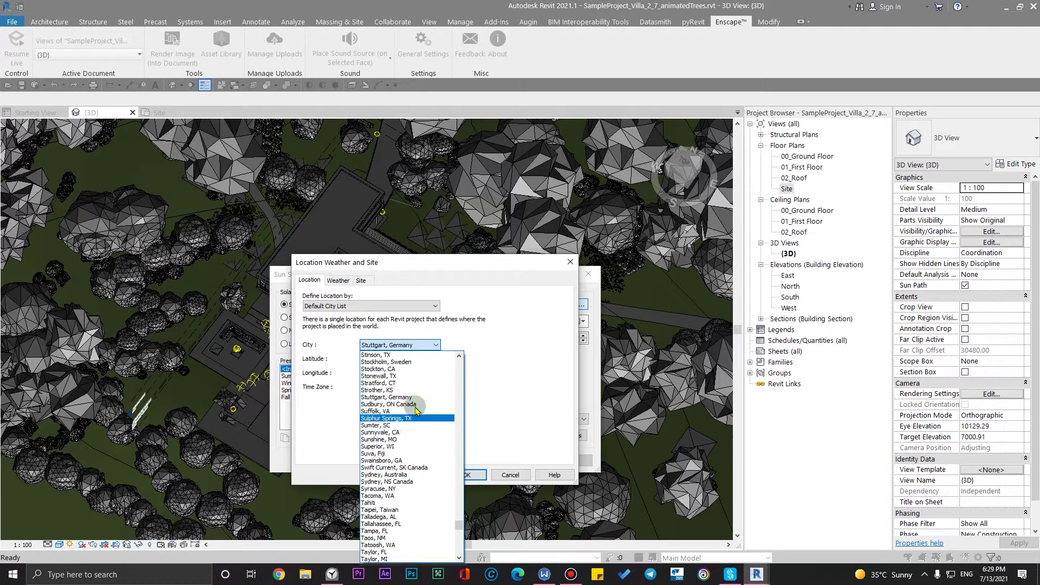
click(408, 397)
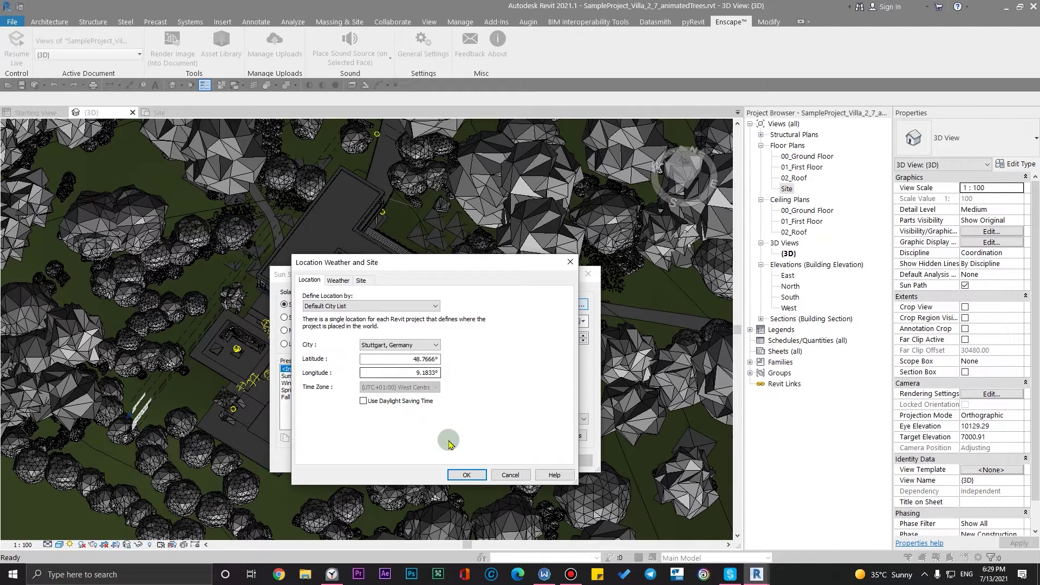
- Confirm Stuttgart as the project location and set the sun date to 10/9/2019 and the time to 11:08 AM
click(458, 475)
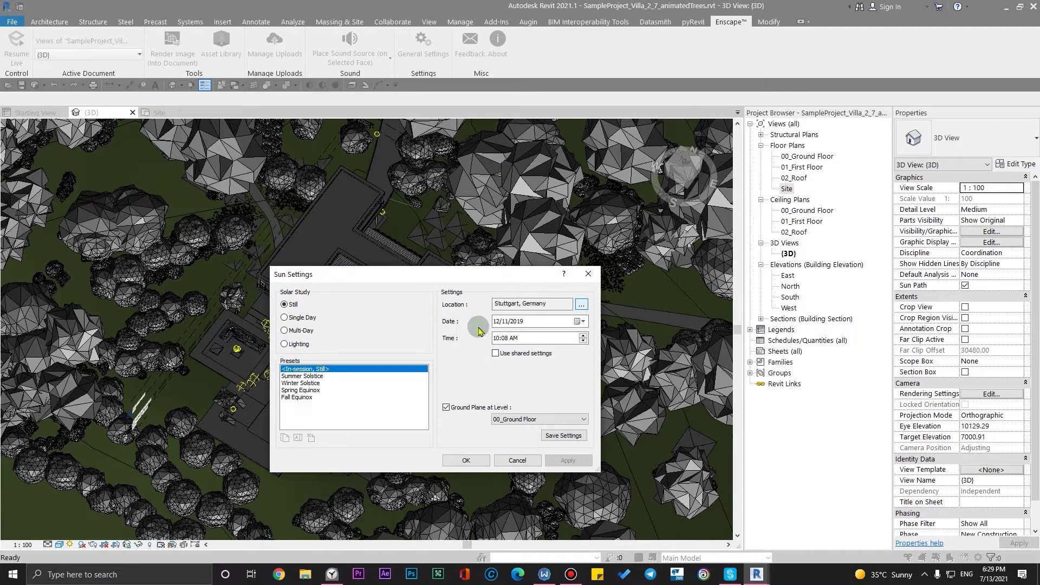
click(579, 321)
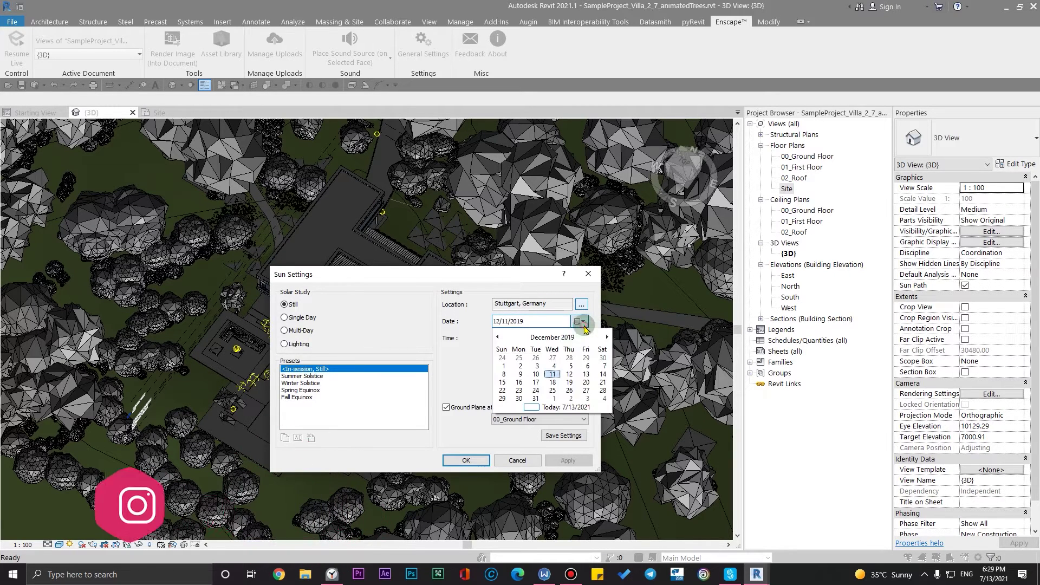
click(609, 342)
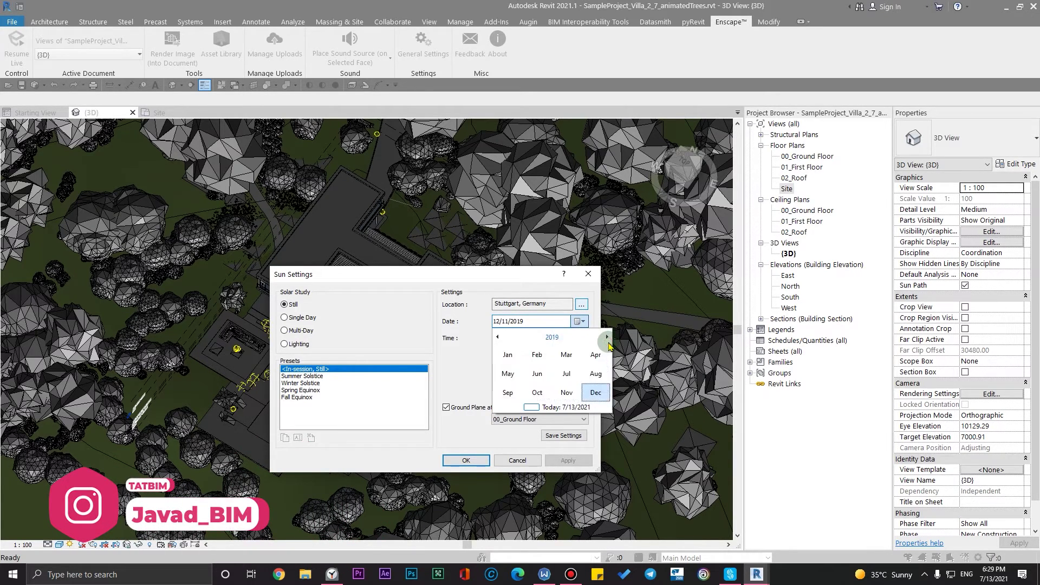
click(538, 393)
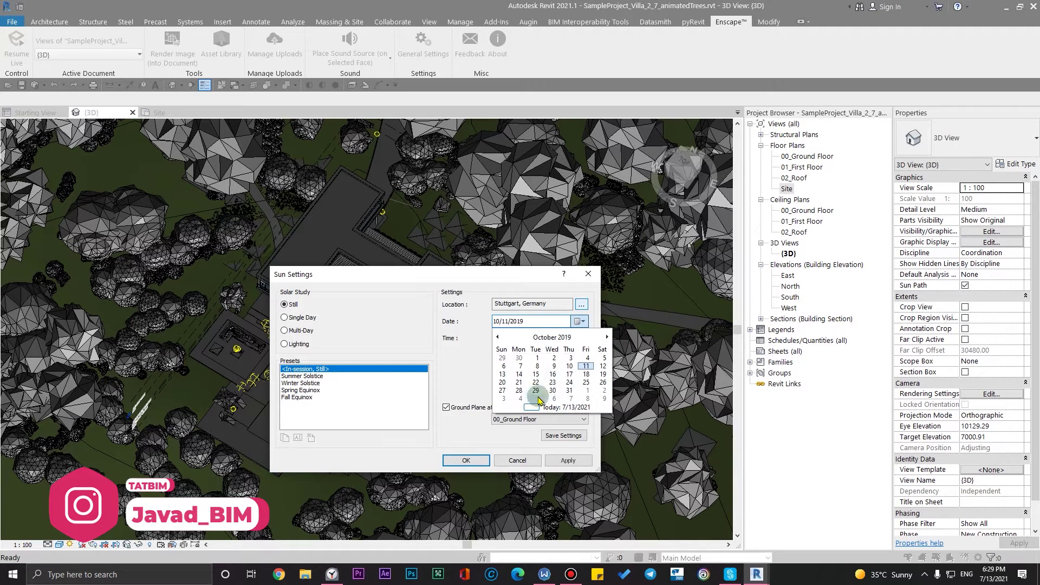
click(553, 365)
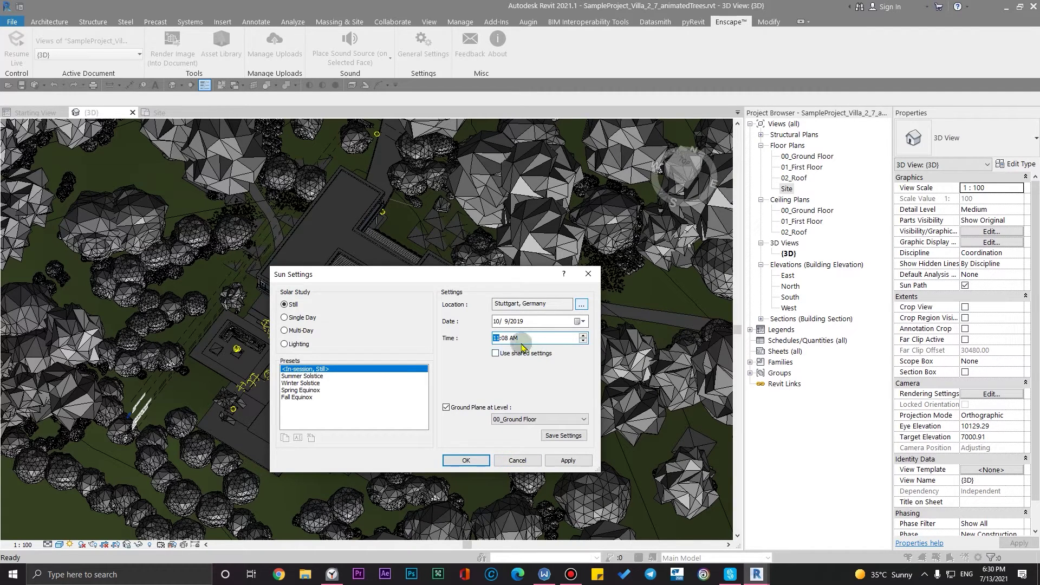
click(464, 460)
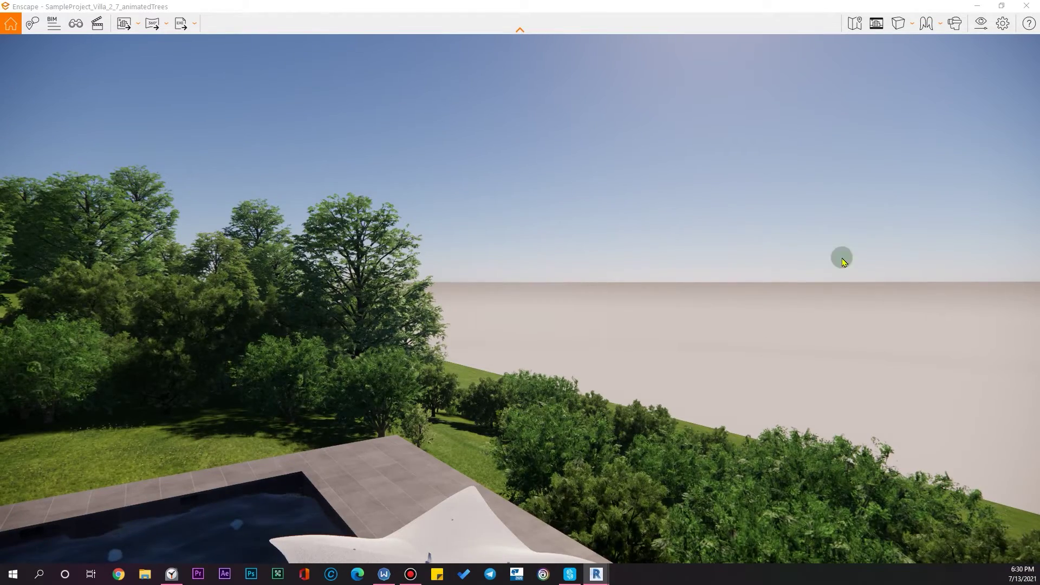
- Turn off Auto Exposure in Enscape's Visual Settings, and try an exposure of 21% before resetting it to default
drag(572, 372, 32, 449)
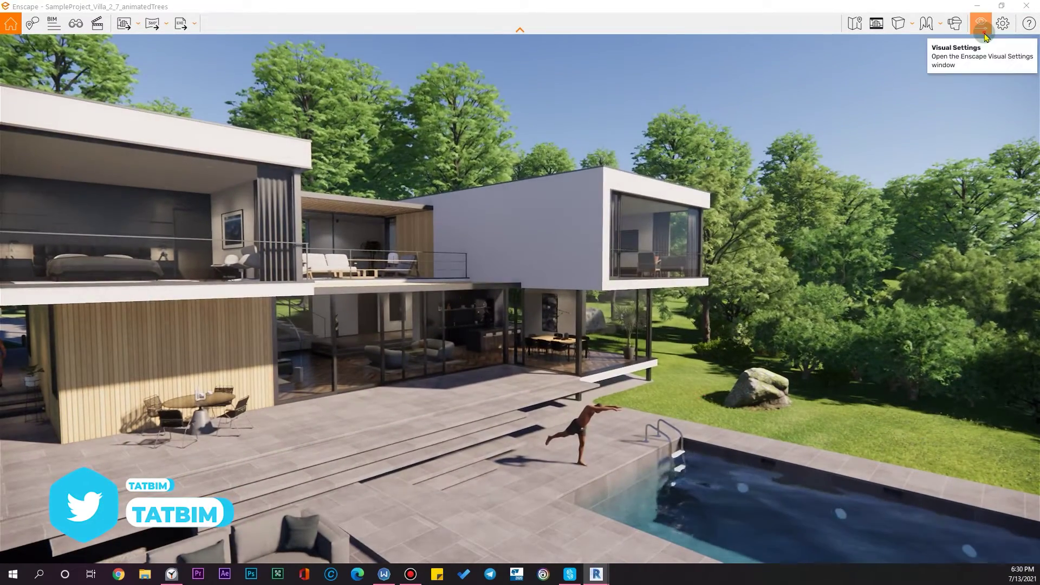
click(980, 24)
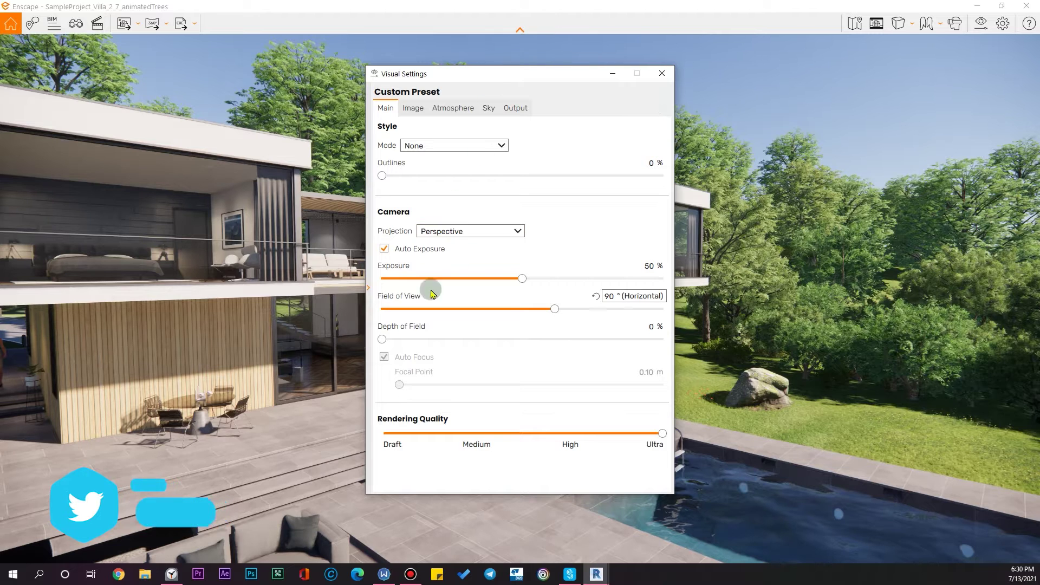
drag(550, 74, 766, 57)
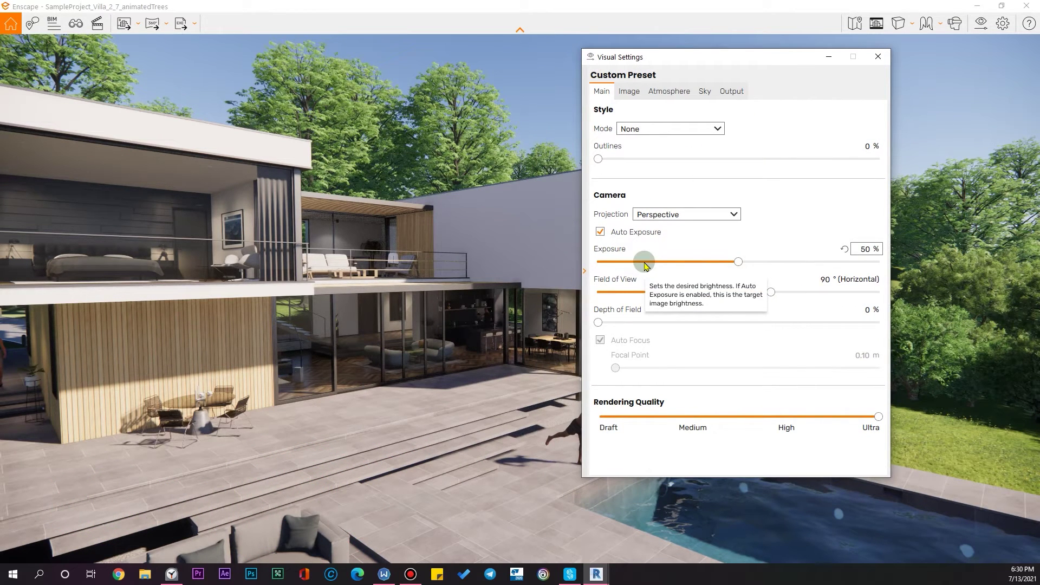
click(623, 232)
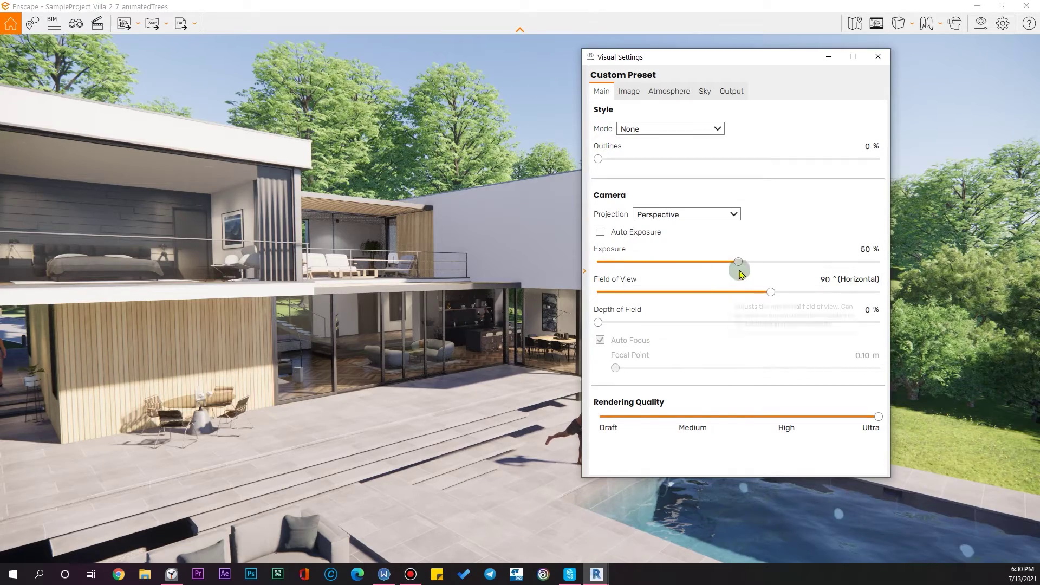
drag(739, 265, 659, 271)
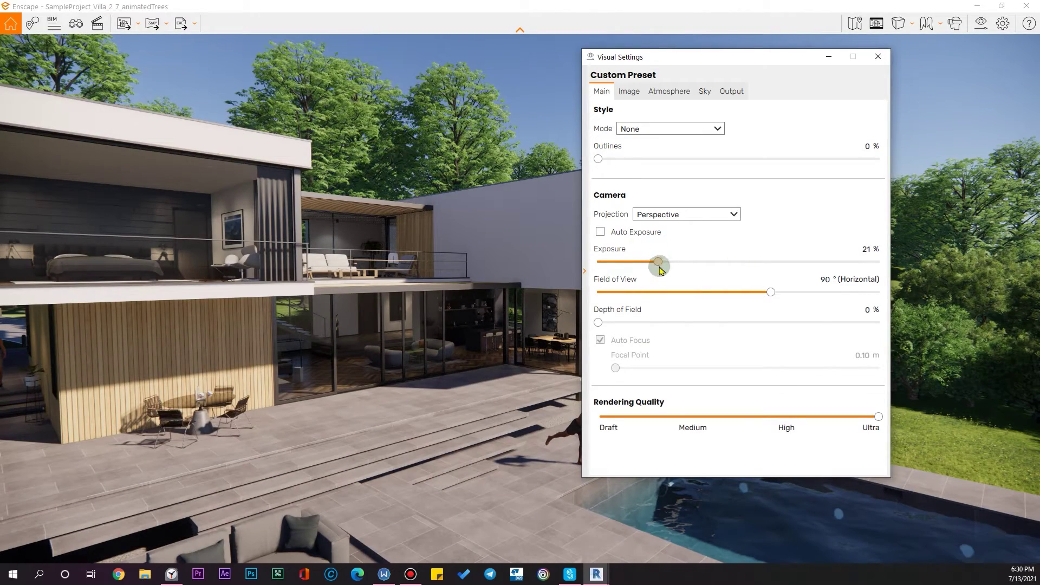
click(842, 250)
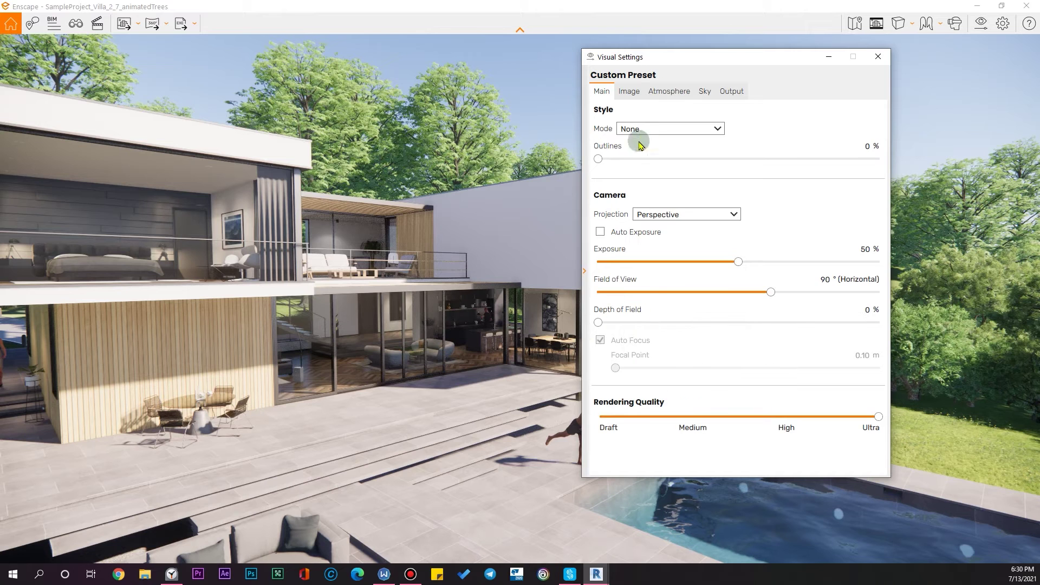
- Set the Sun Brightness to 30% in the atmosphere settings and check the lighting on the villa
click(630, 92)
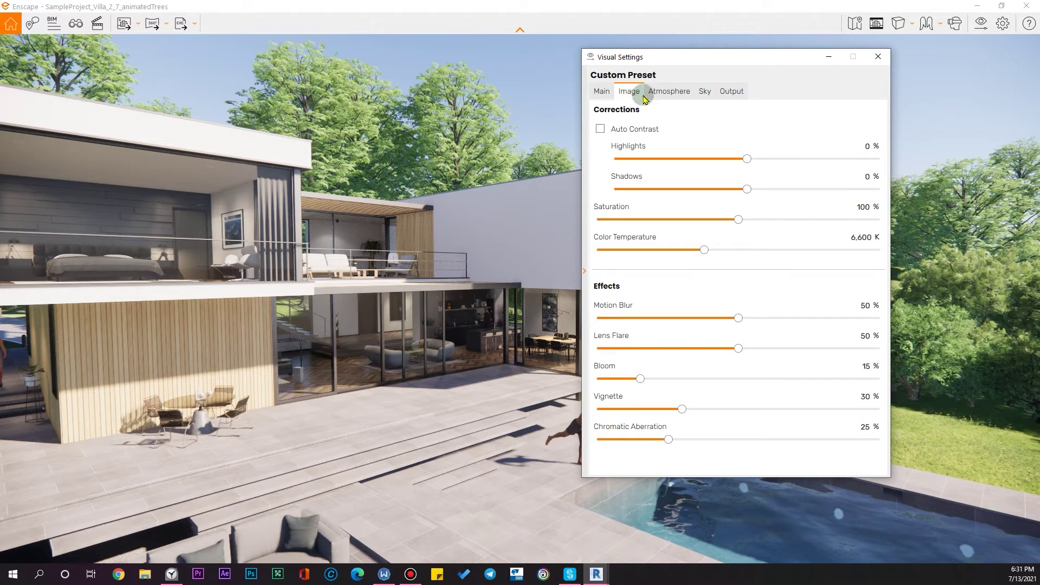
click(667, 92)
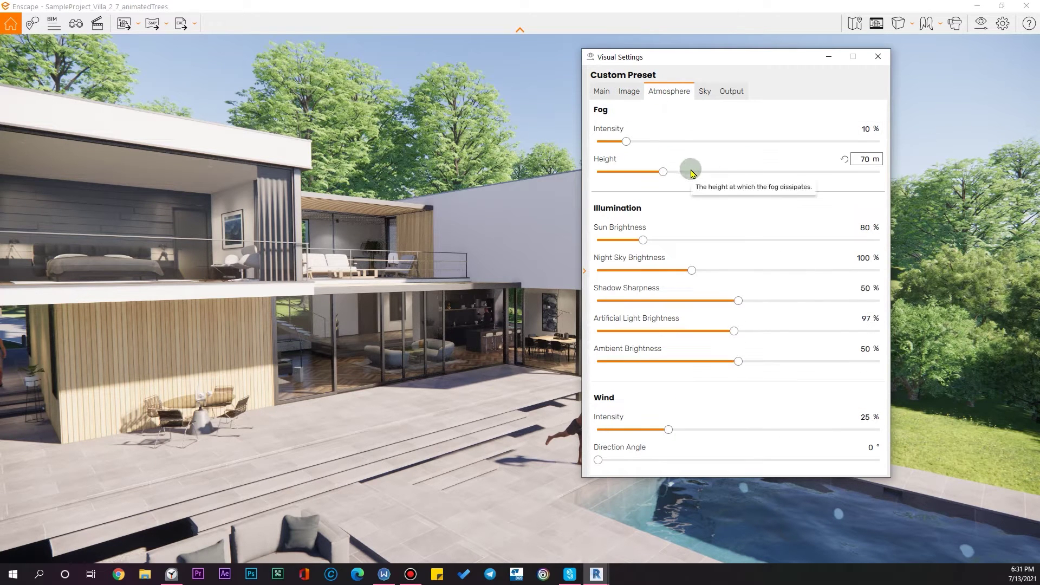
click(705, 92)
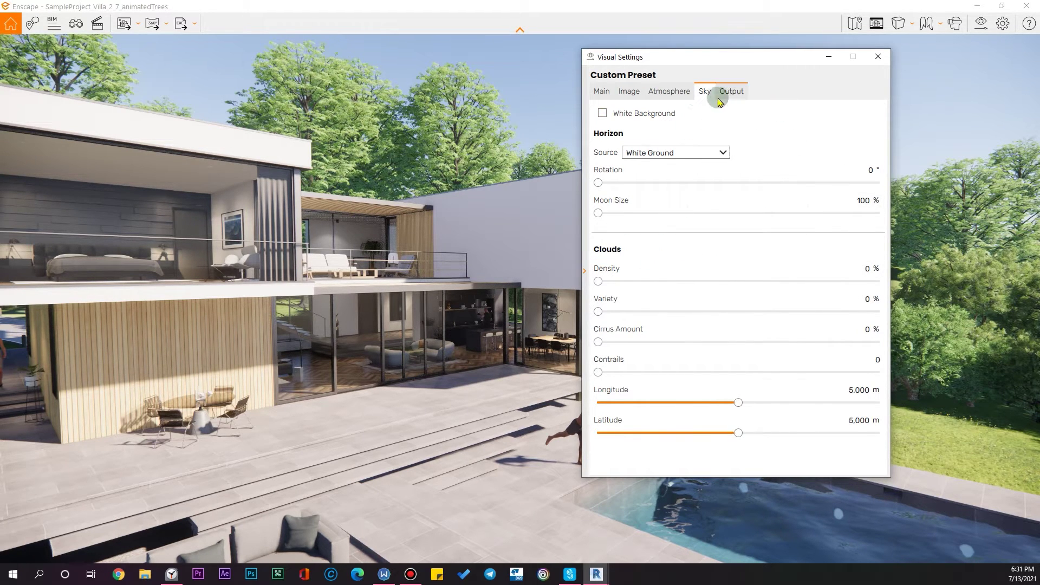
click(689, 96)
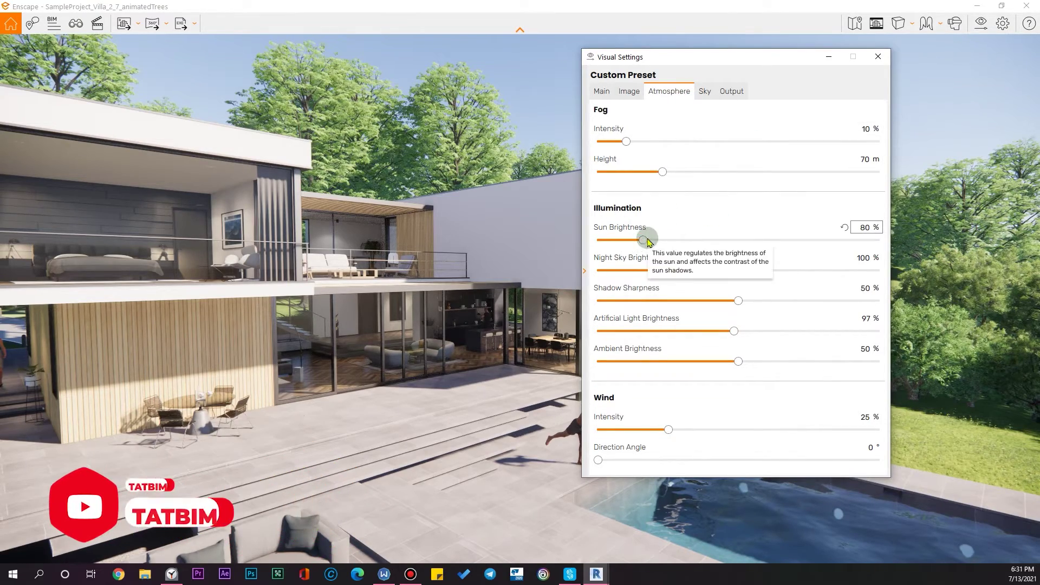
drag(650, 238, 615, 239)
drag(355, 403, 504, 374)
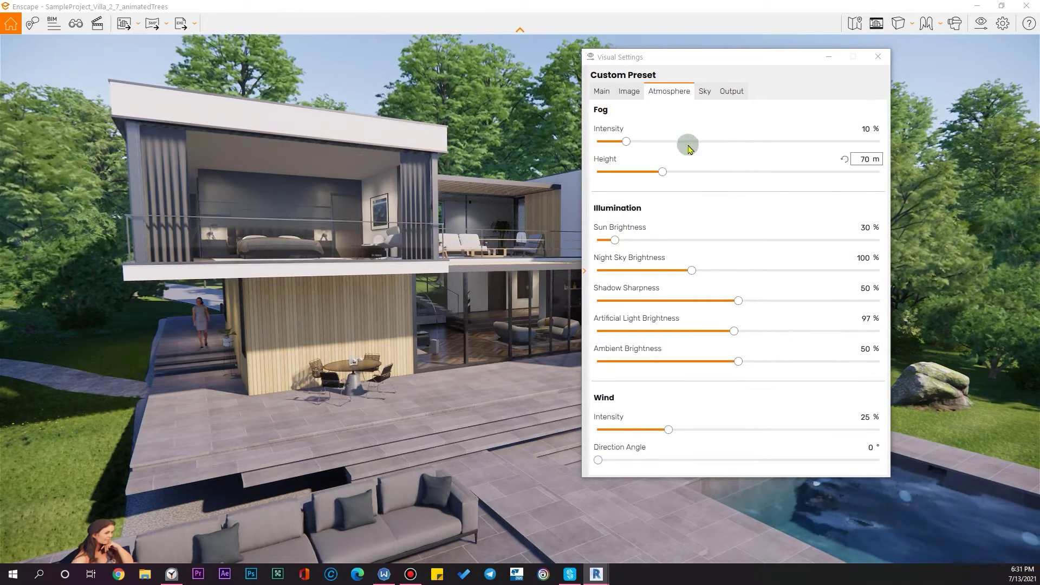
- Review the main, image, atmosphere and sky visual settings, and look at the sun in the rendered view
click(601, 92)
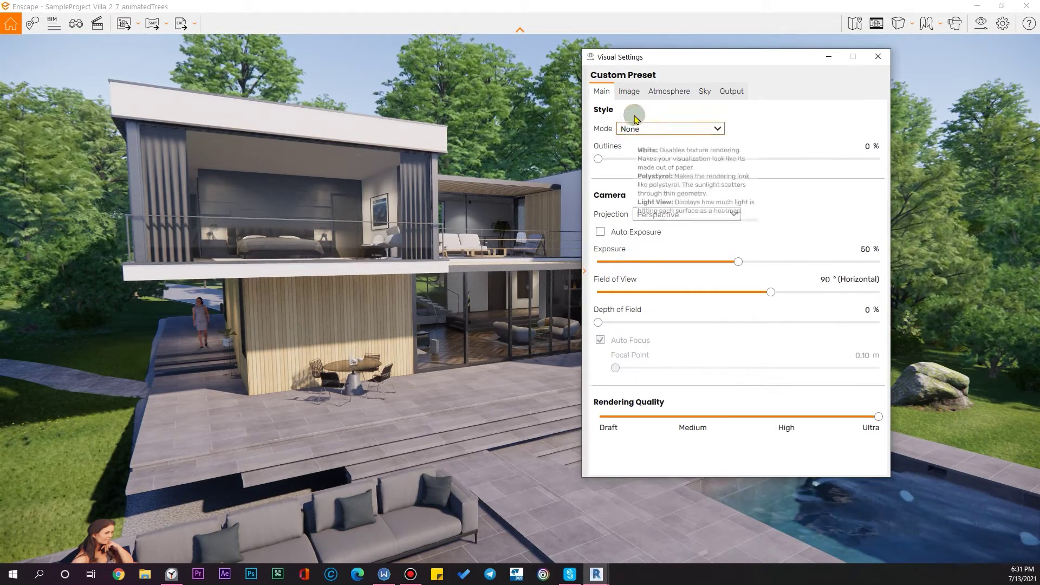
click(633, 92)
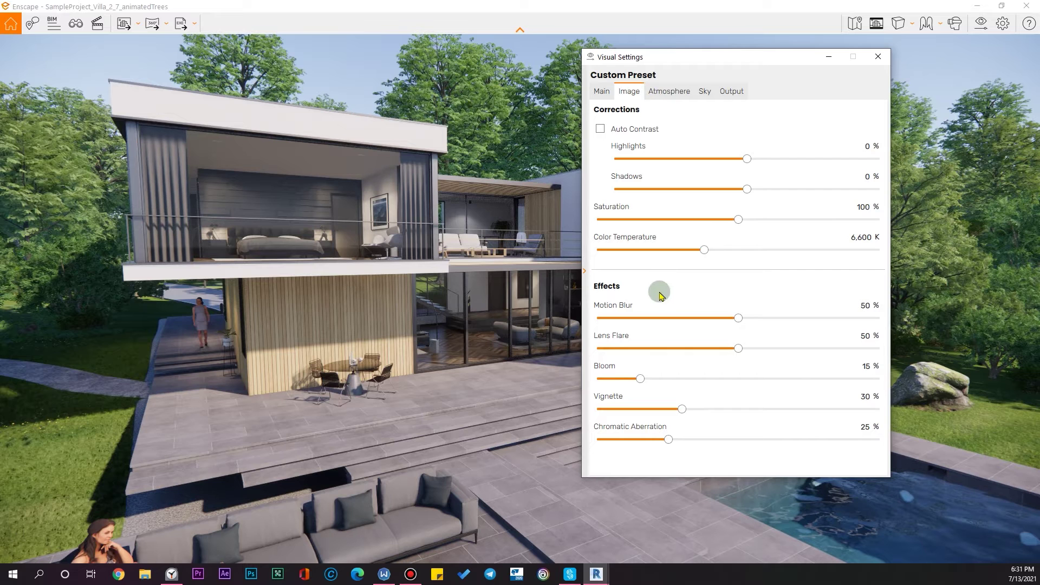
click(688, 94)
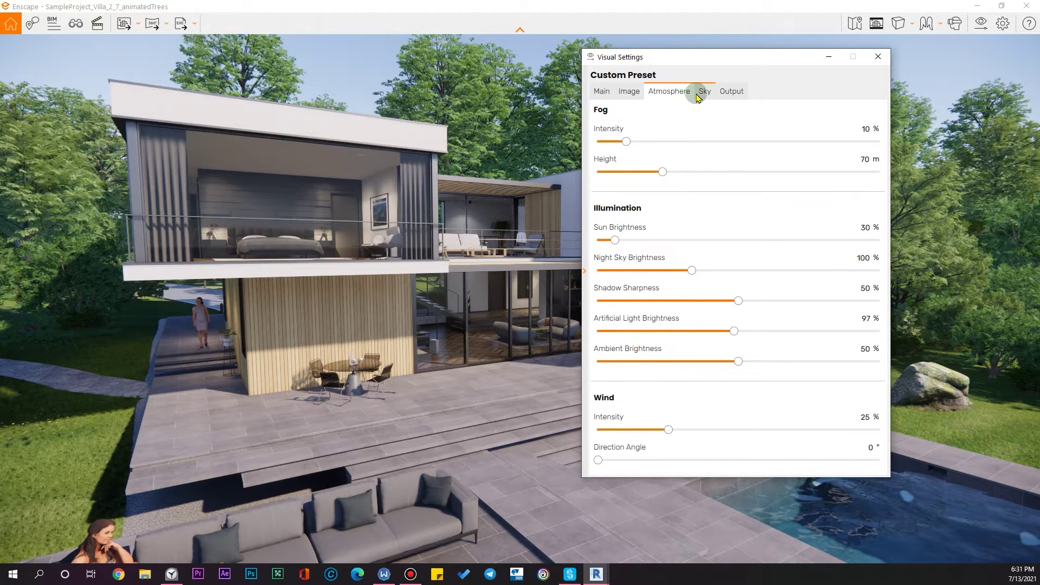
click(698, 93)
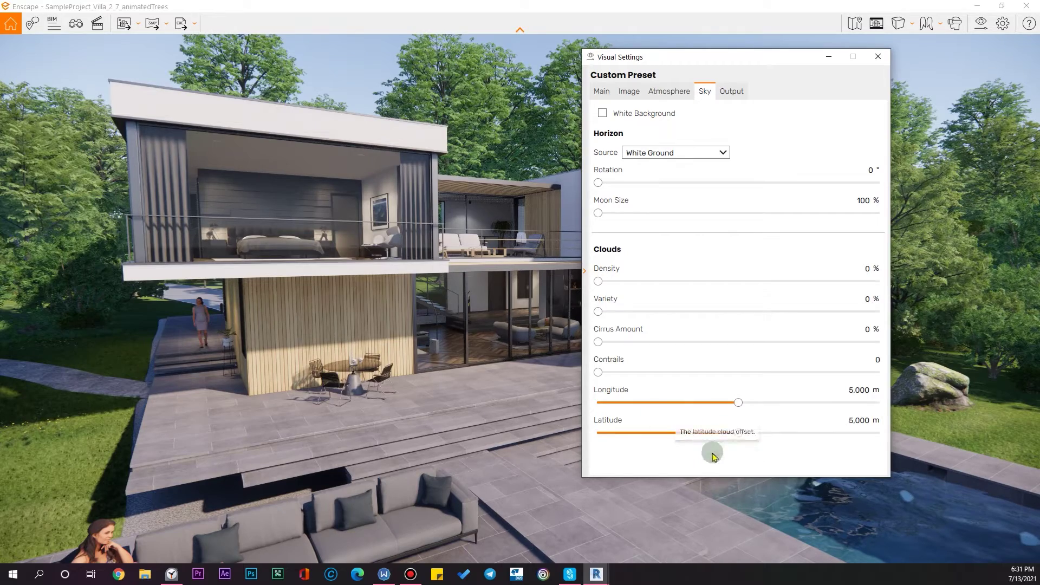
drag(452, 391, 681, 468)
drag(509, 433, 425, 330)
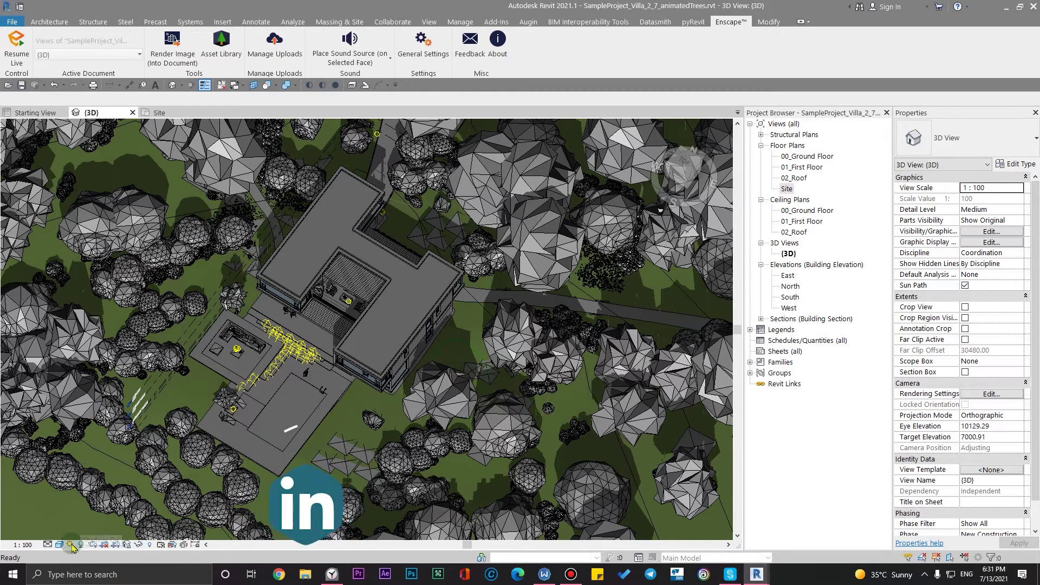
- Switch to Revit, set the project location to New Delhi, India from the default city list, and resume Enscape's live updates
click(70, 544)
click(108, 504)
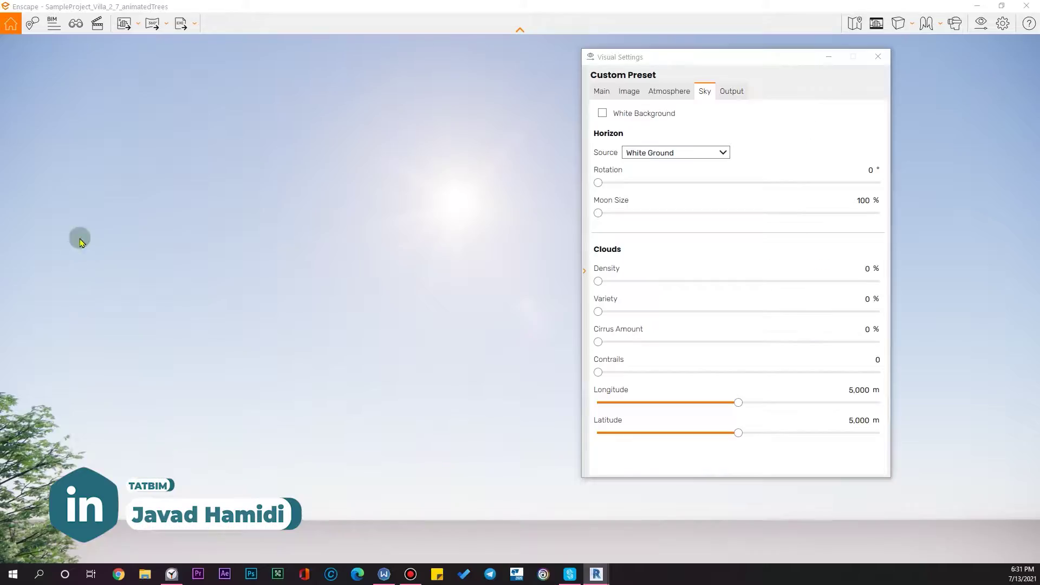
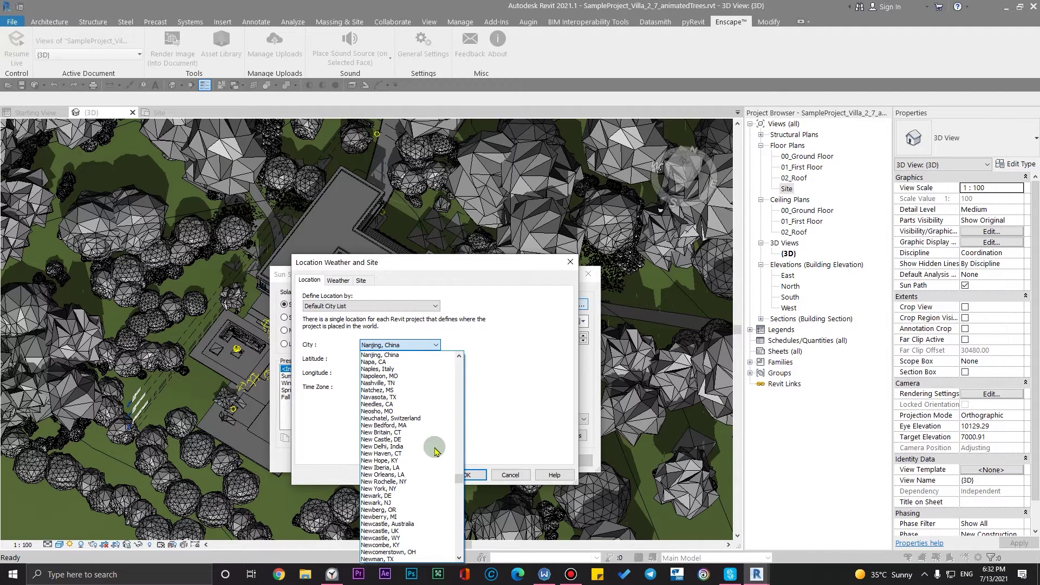
click(399, 440)
click(401, 347)
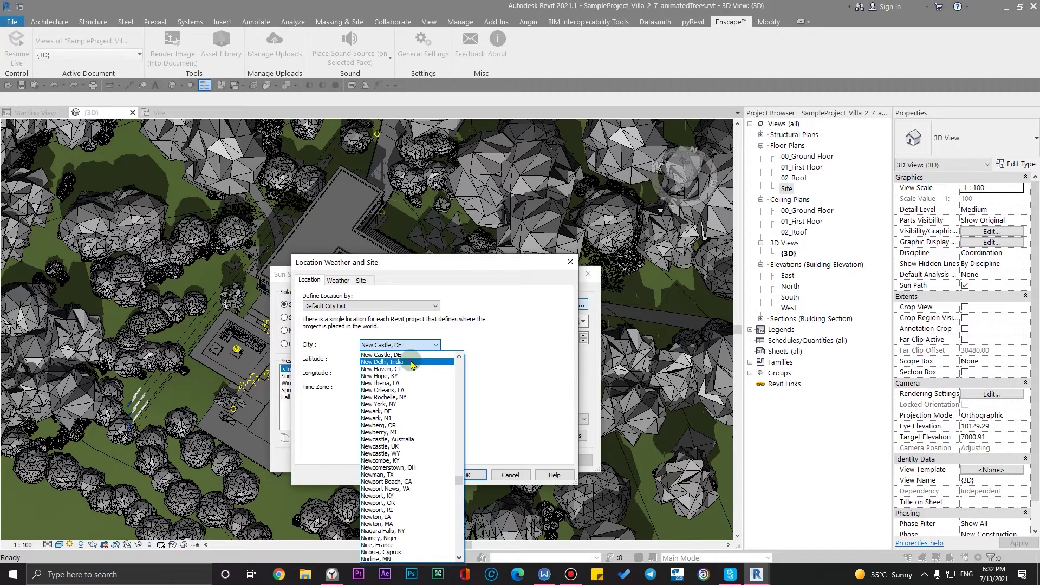
click(411, 362)
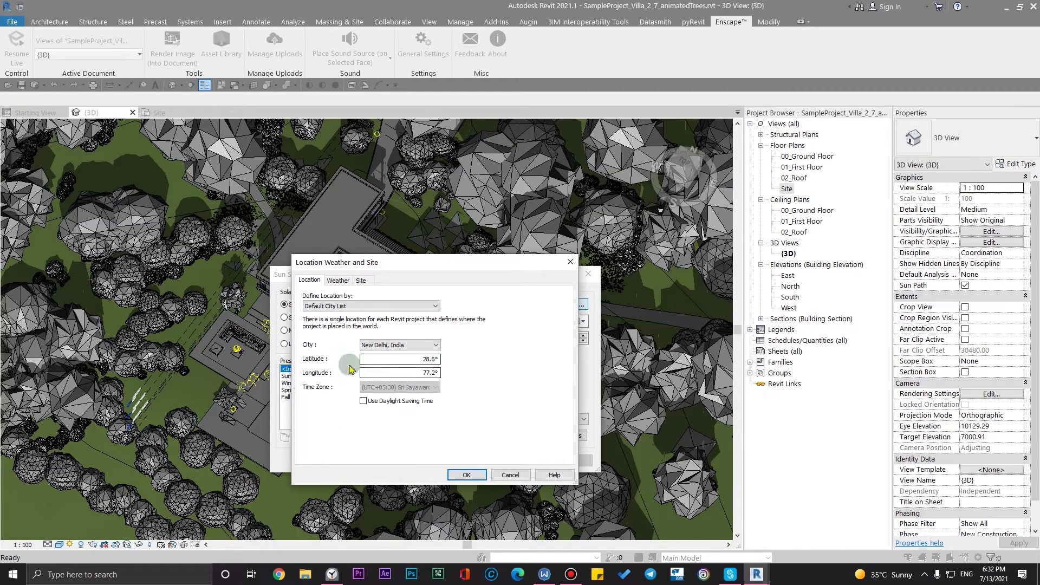
click(466, 475)
click(487, 456)
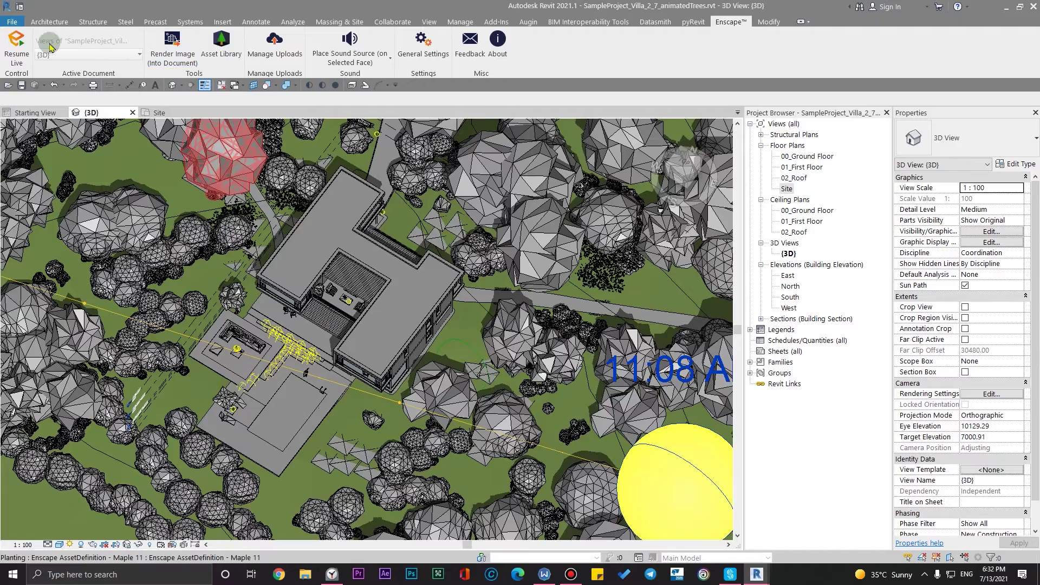
click(17, 43)
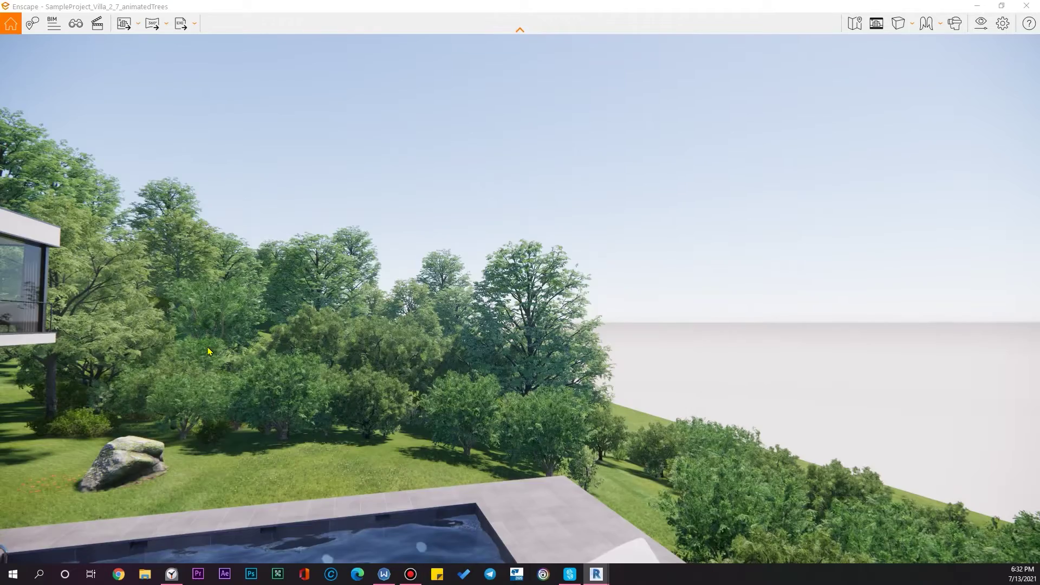
drag(209, 349, 395, 141)
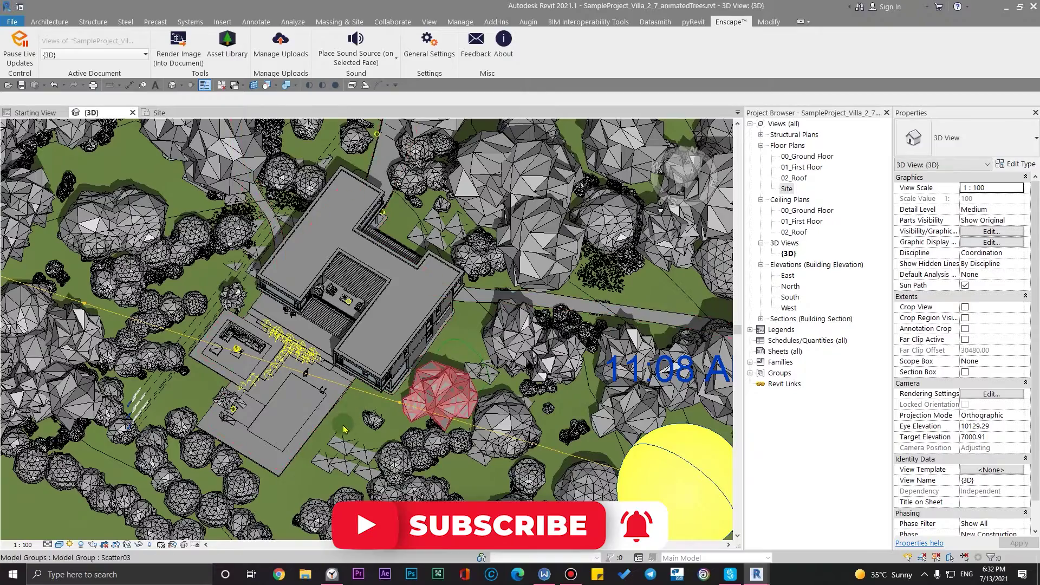
- Set the time in the 3D view's Sun Settings to 9:08 AM
click(70, 544)
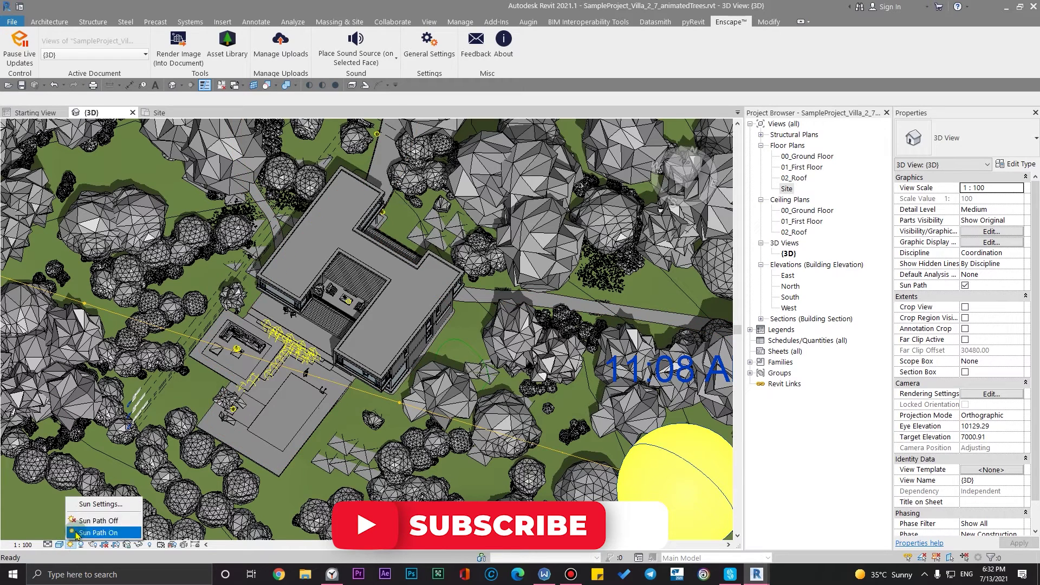
click(90, 508)
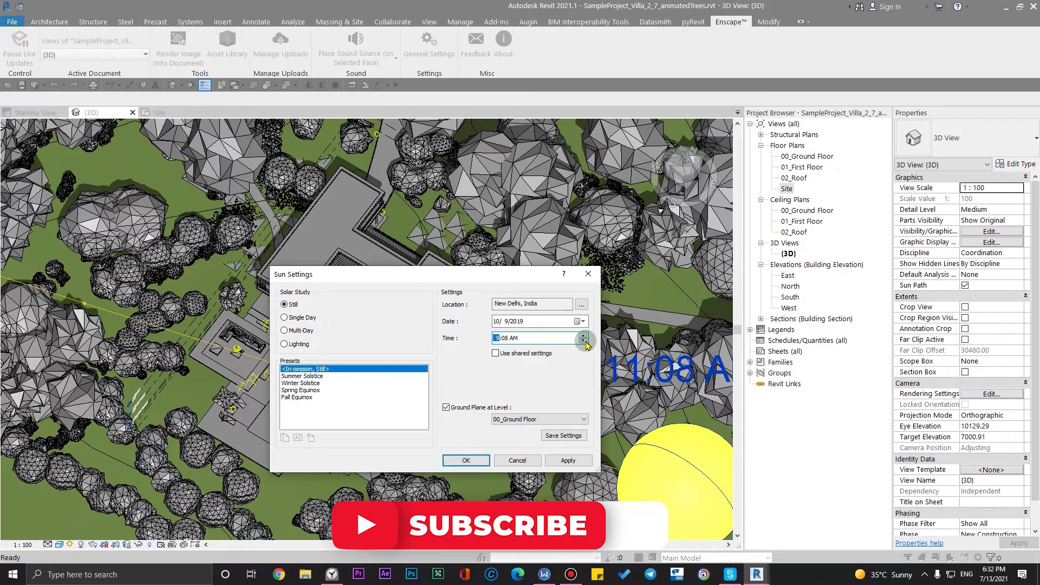
click(466, 460)
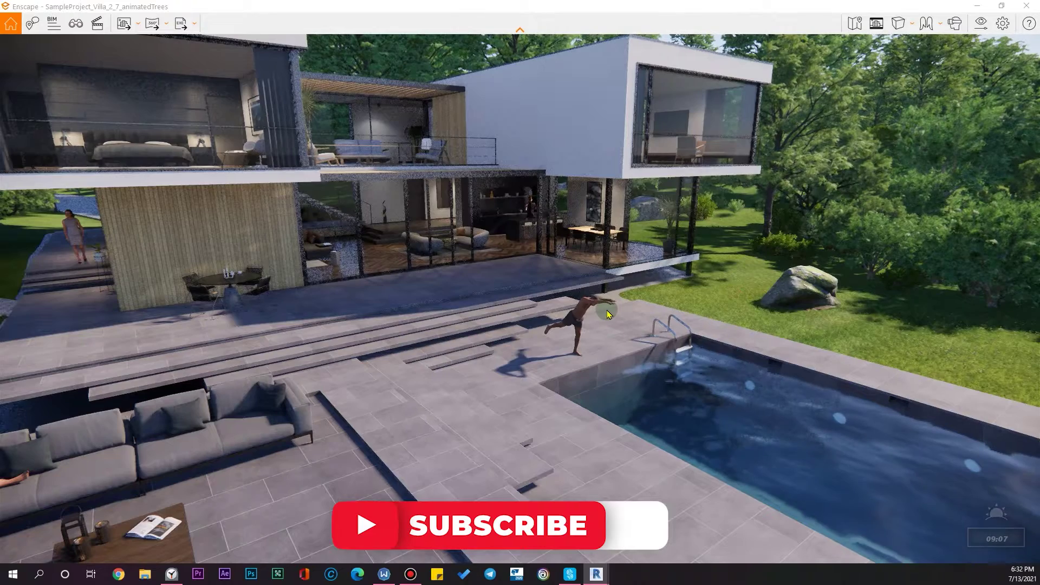
- Examine the sun's position and the shadows around the villa and pool in the Enscape rendering
drag(585, 353, 587, 385)
drag(735, 424, 812, 347)
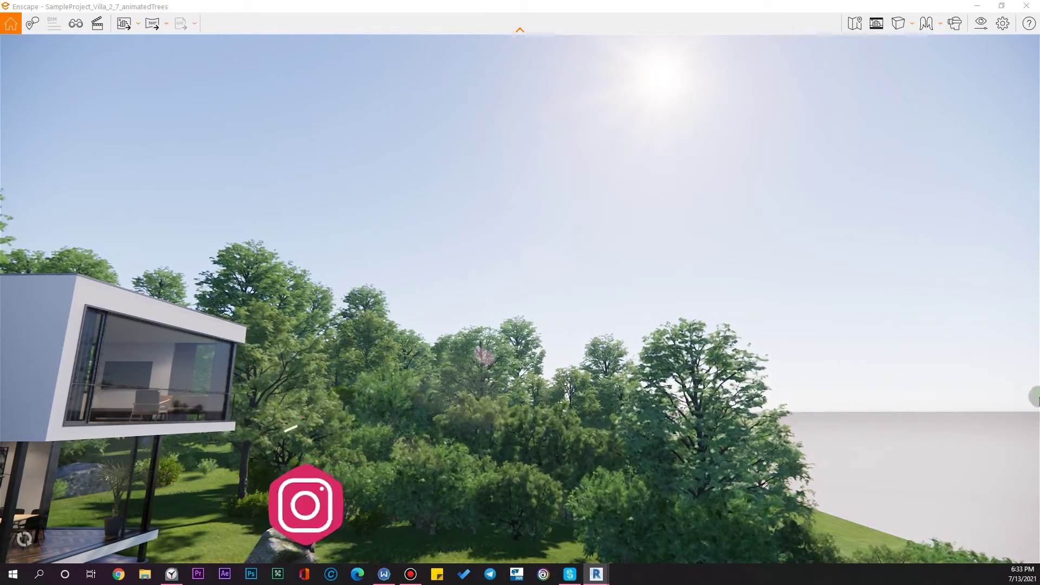
drag(702, 275, 1029, 291)
drag(898, 254, 460, 255)
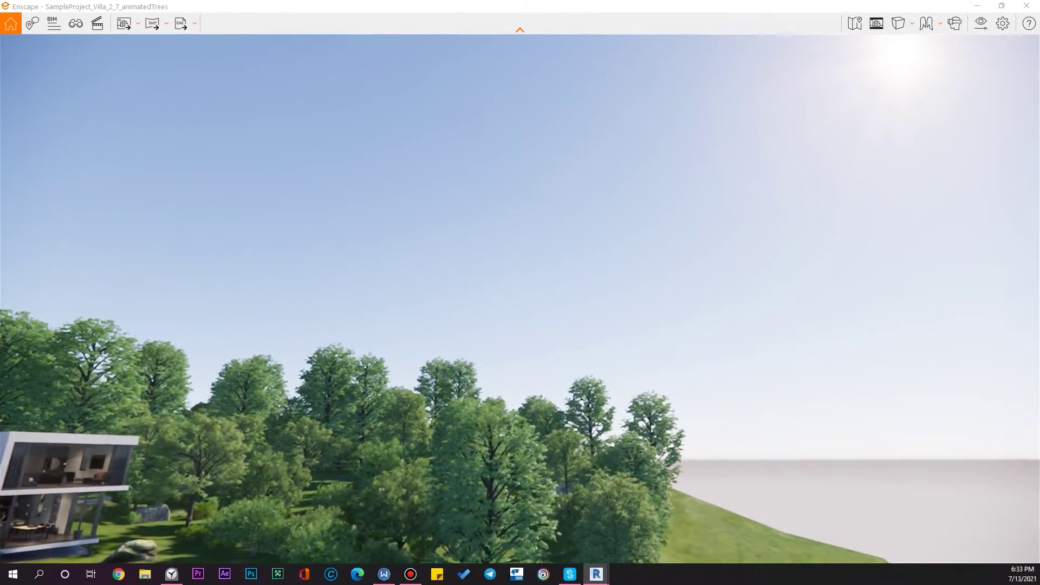
click(428, 70)
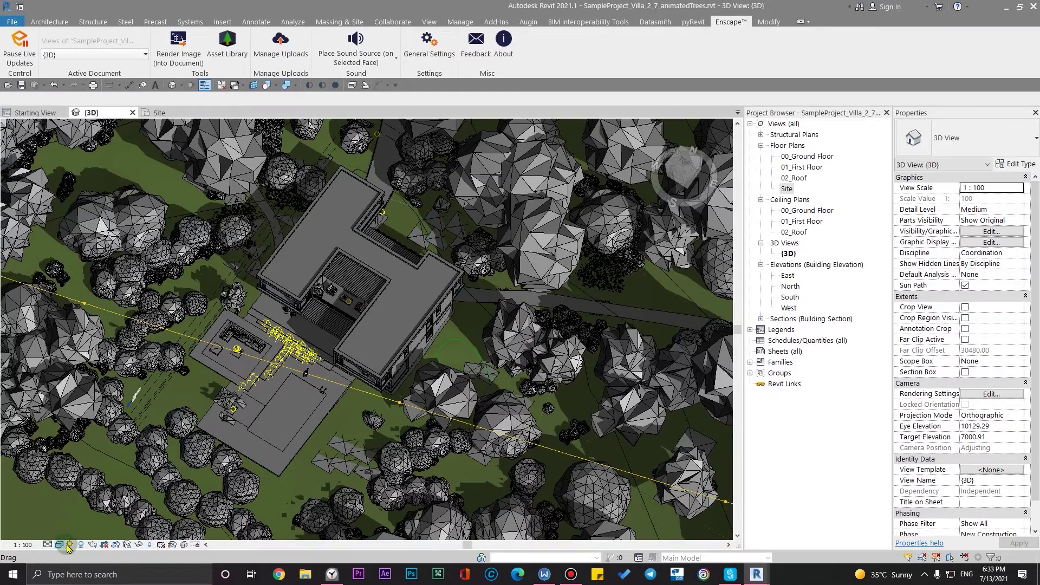
- Change the project location in the 3D view's Sun Settings to Mexico City, Mexico from the default city list
click(69, 548)
click(100, 504)
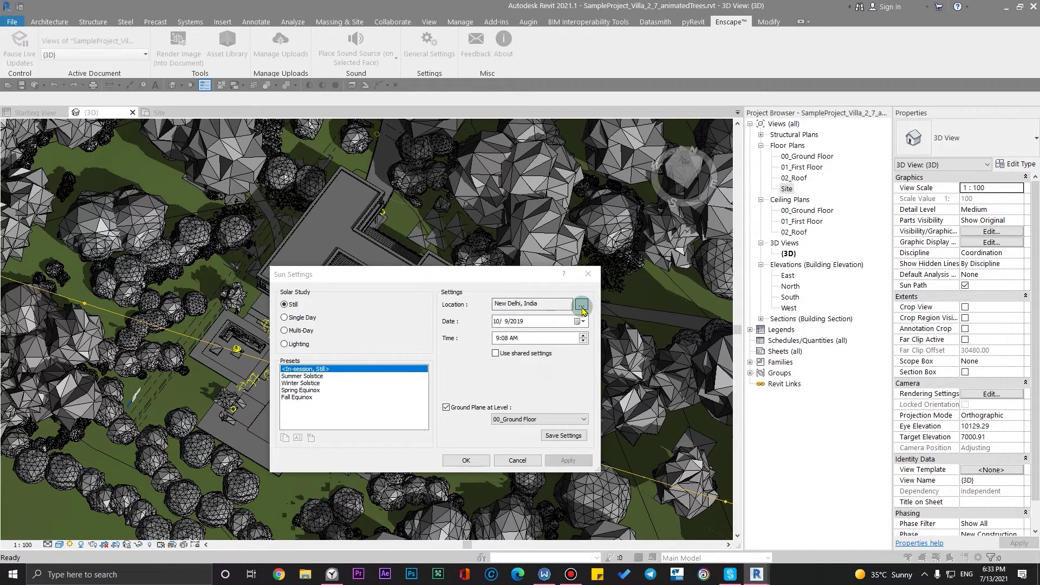
click(581, 306)
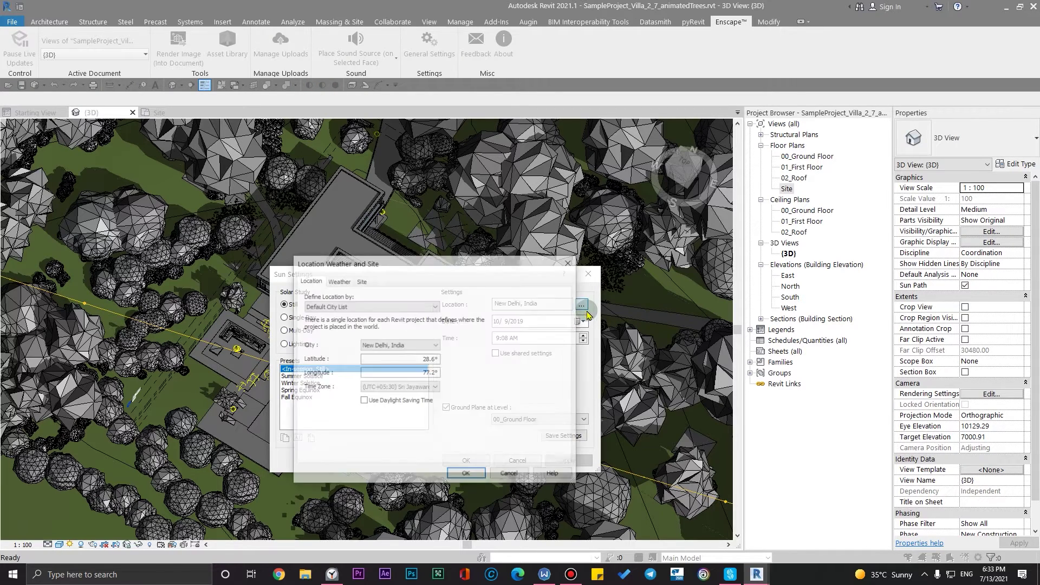
click(430, 347)
scroll(406, 454, up, 15)
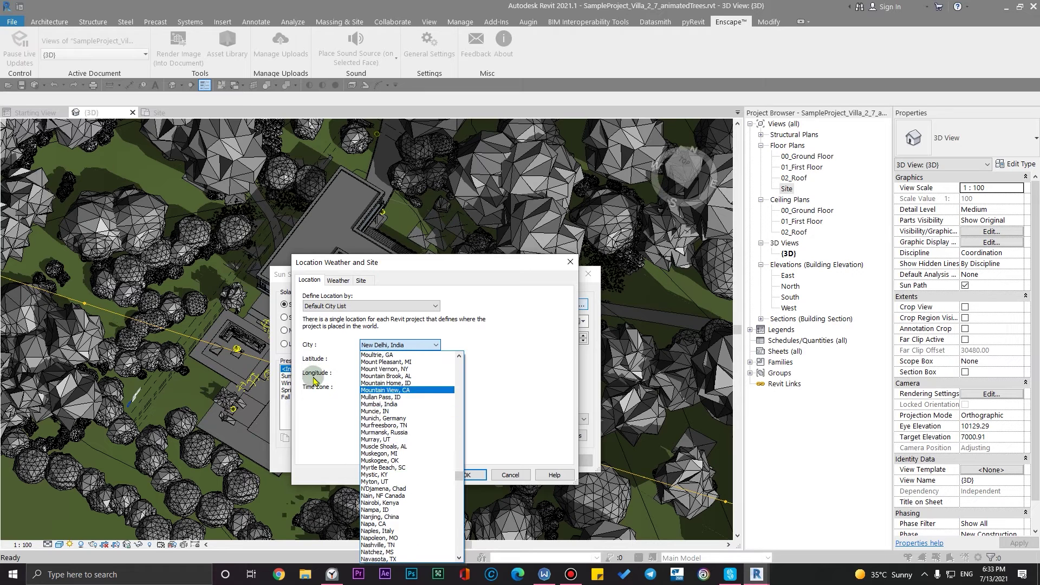
scroll(416, 407, up, 3)
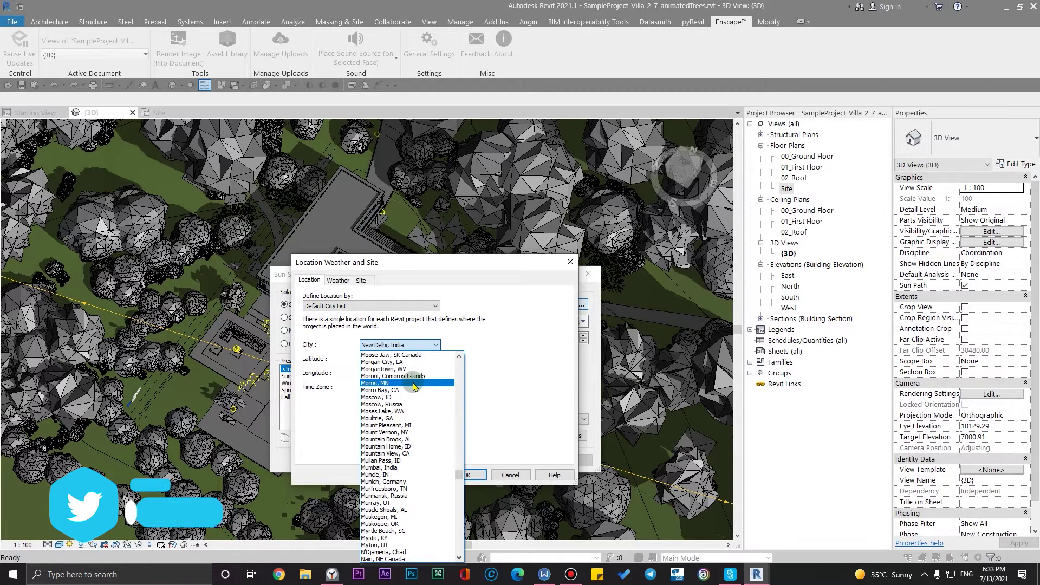
scroll(417, 386, up, 4)
scroll(416, 386, up, 6)
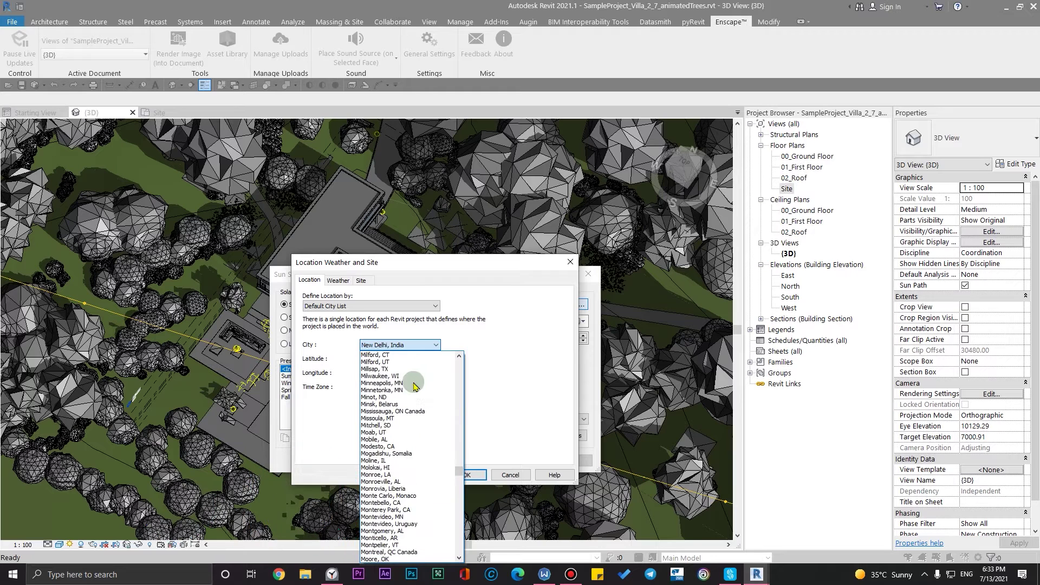
scroll(418, 397, up, 4)
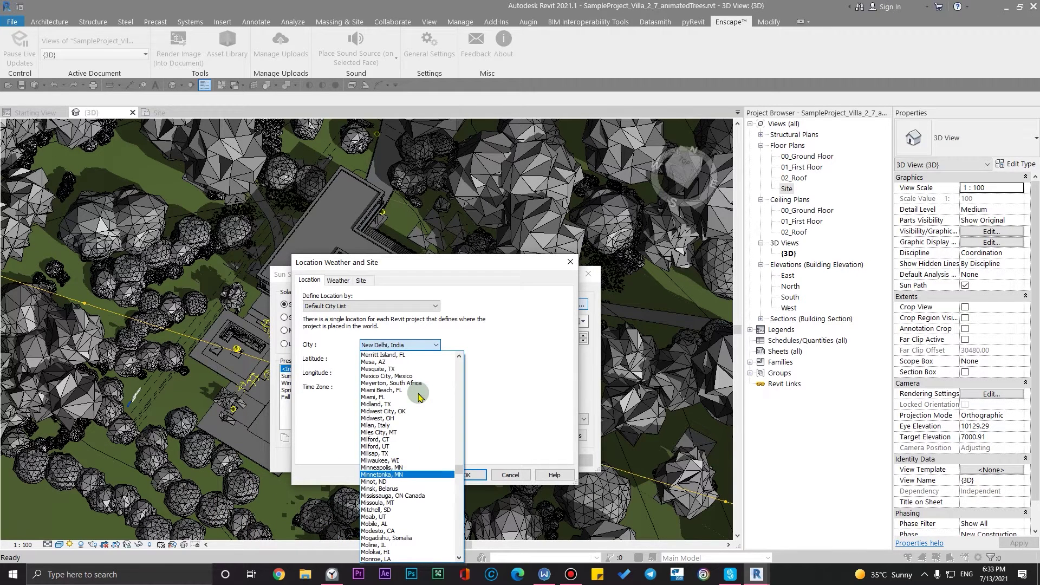
click(403, 376)
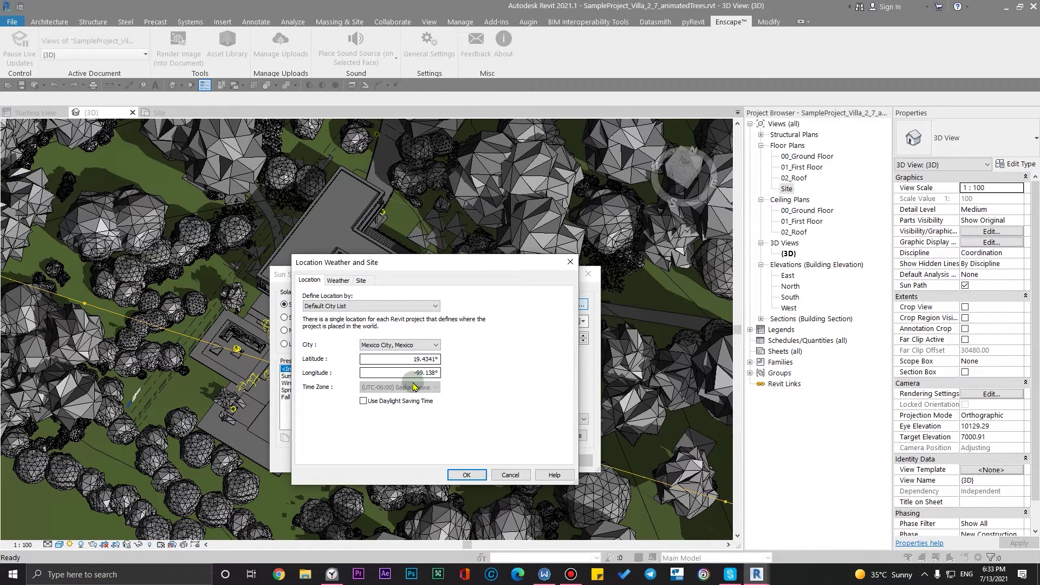
click(464, 476)
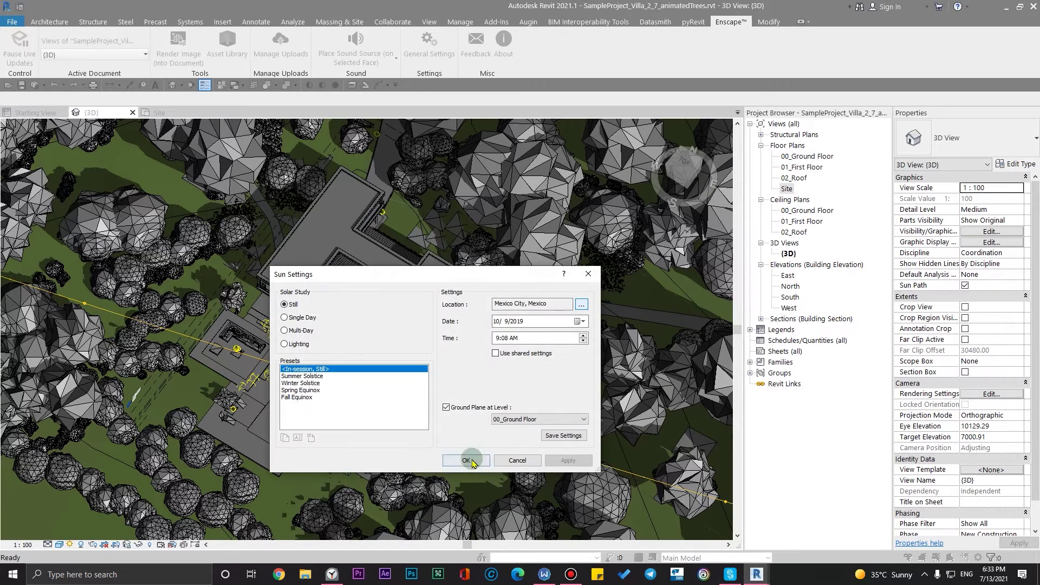
click(464, 460)
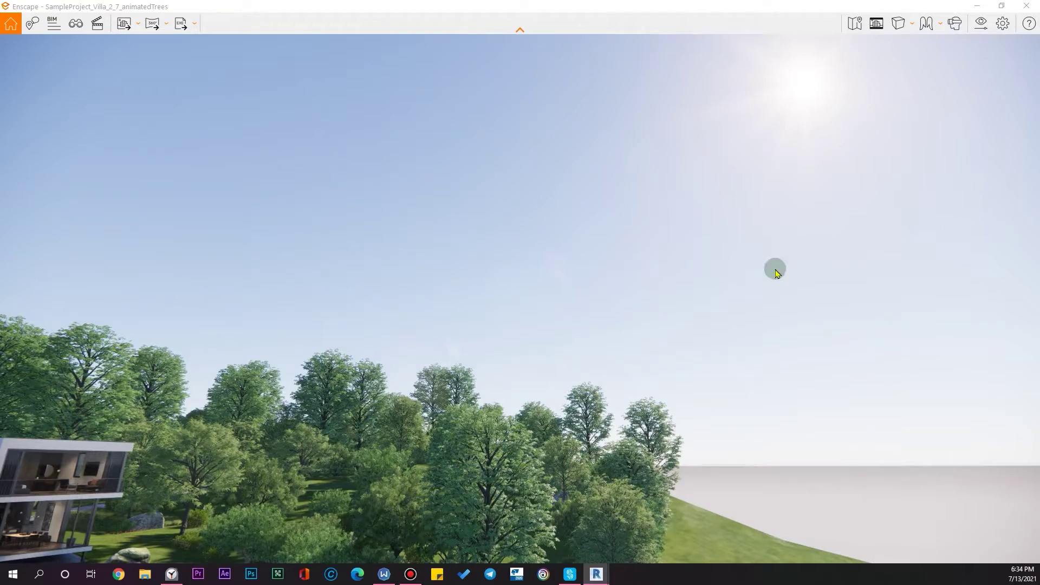
- Switch to Enscape and examine the sun's position and the shadows around the villa and trees in the rendering
drag(775, 269, 686, 339)
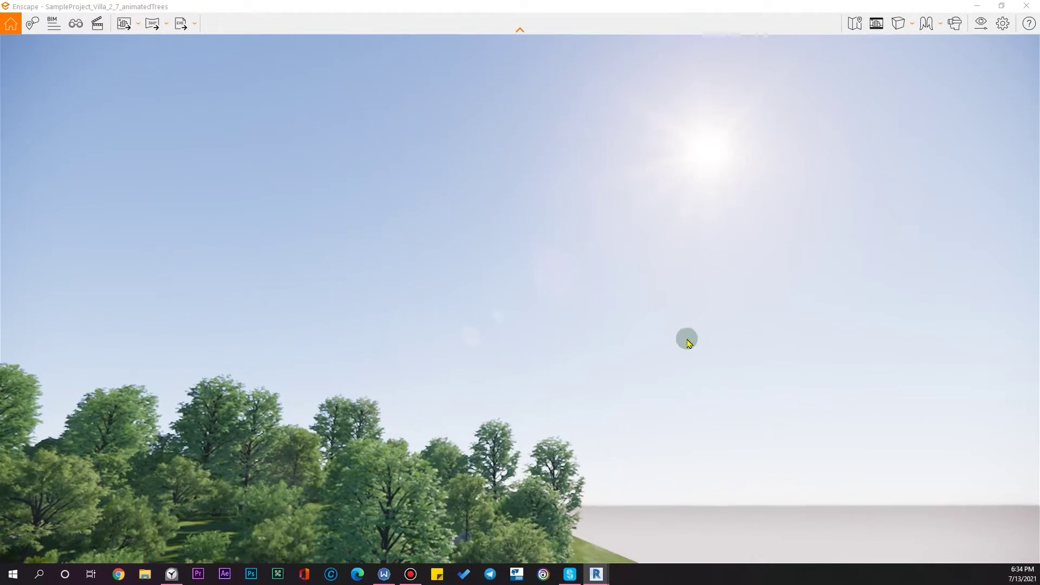
drag(840, 276, 1015, 95)
key(w)
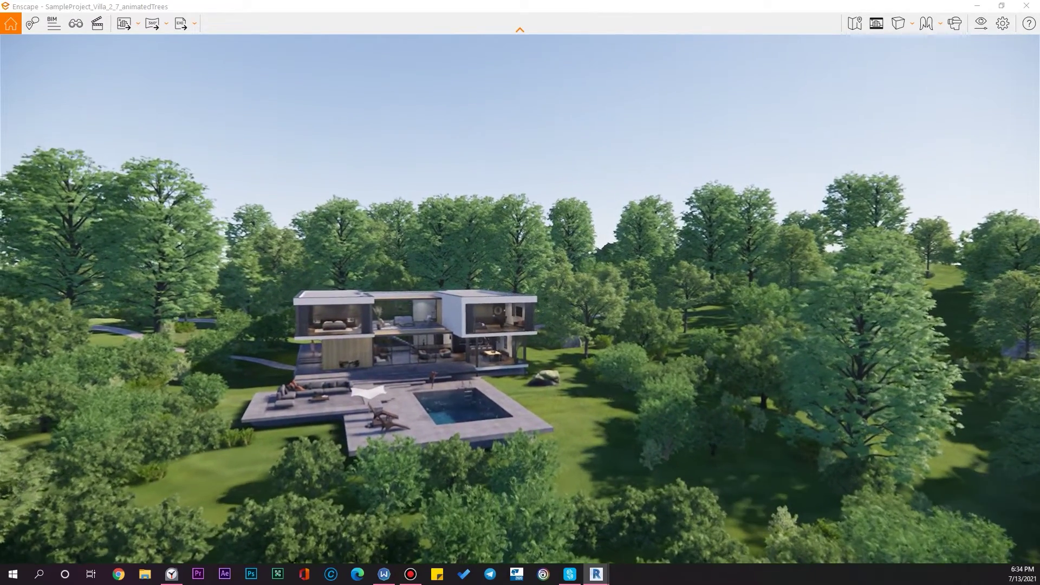
key(w)
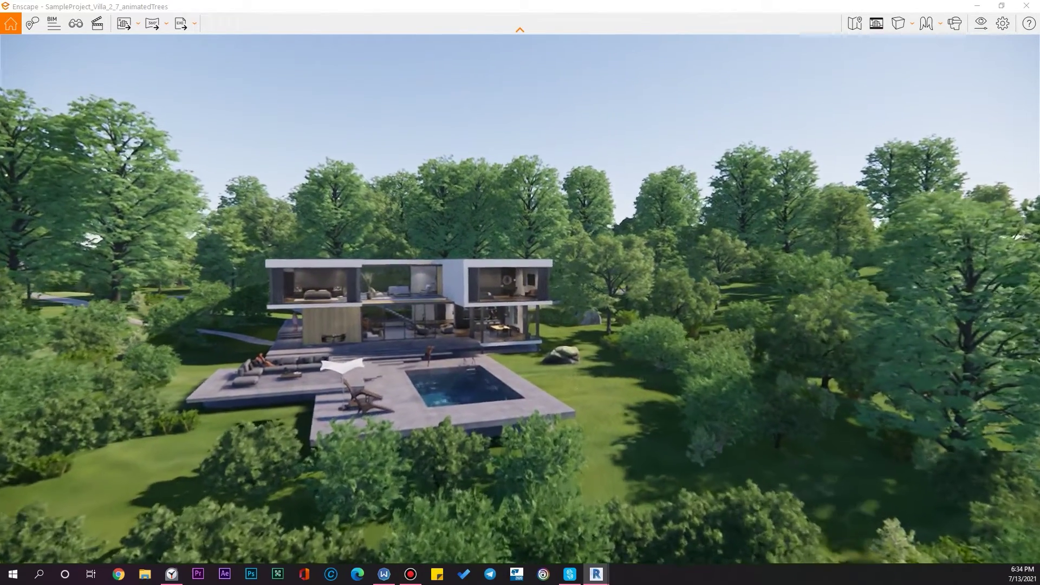
key(w)
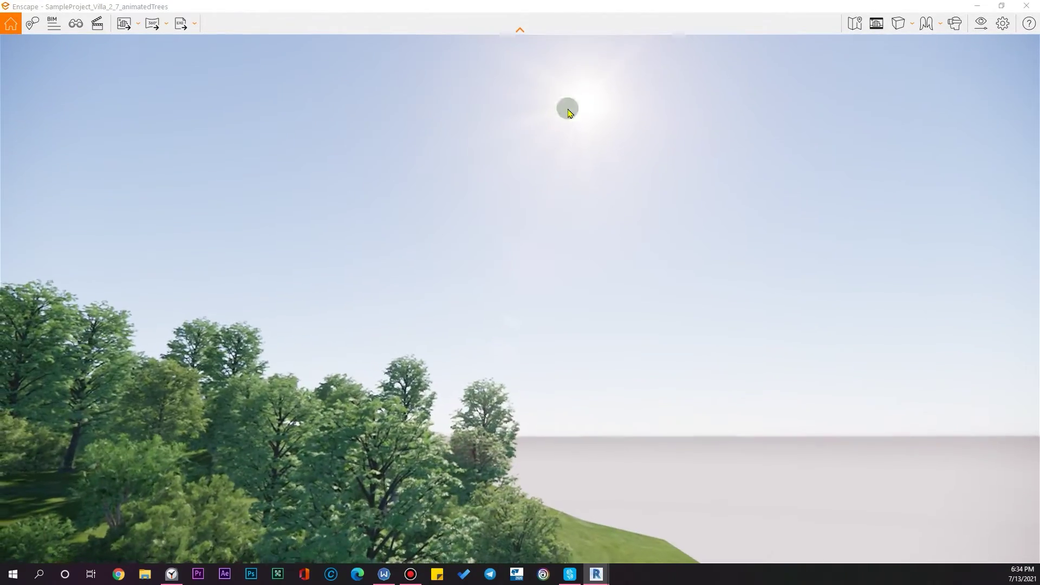
drag(567, 106, 228, 468)
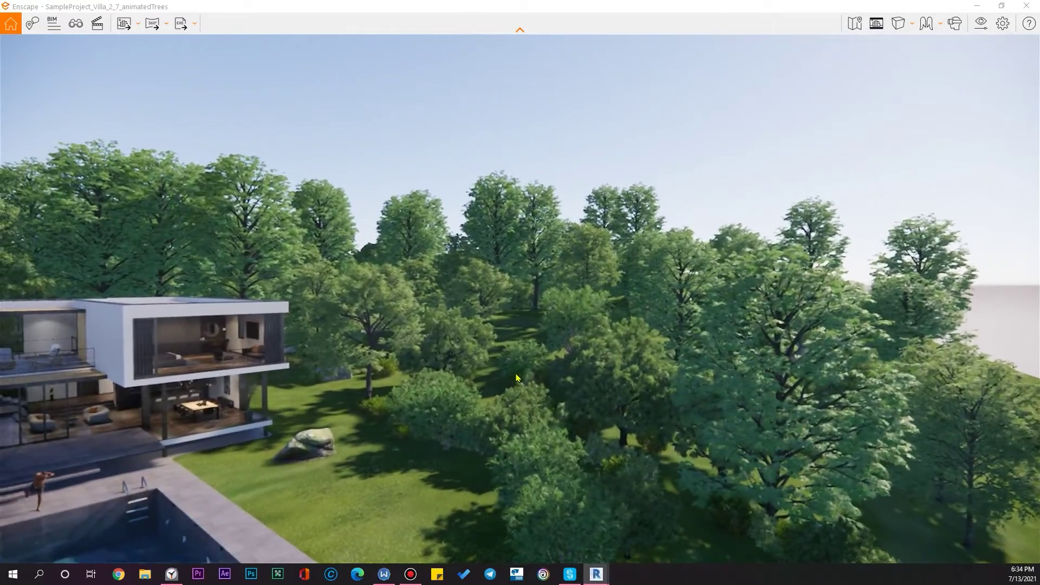
- Set the cloud offsets in Enscape's sky visual settings to longitude 4,614 m and latitude 7,104 m, and close the settings
click(982, 27)
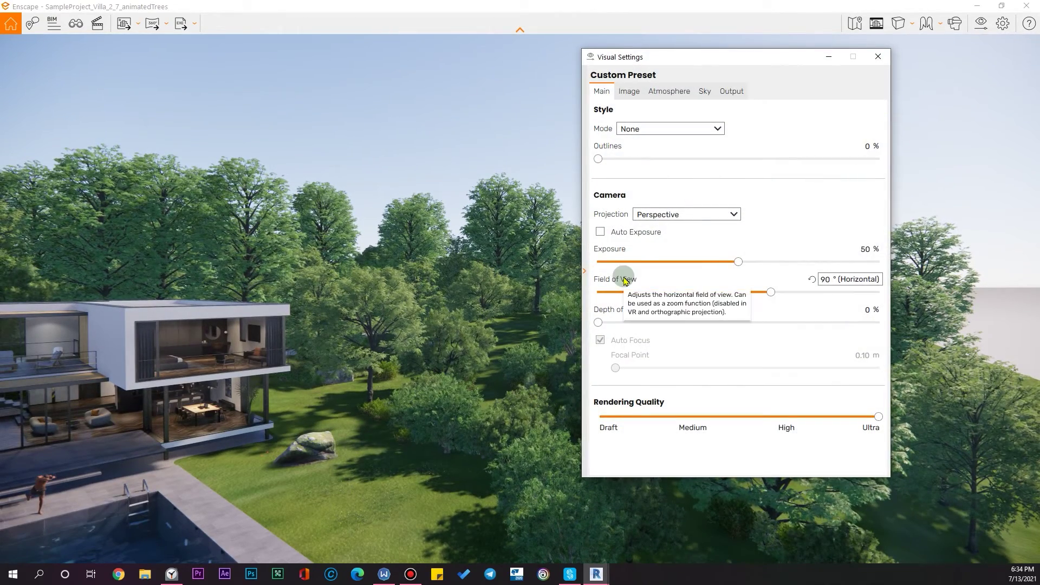
click(702, 91)
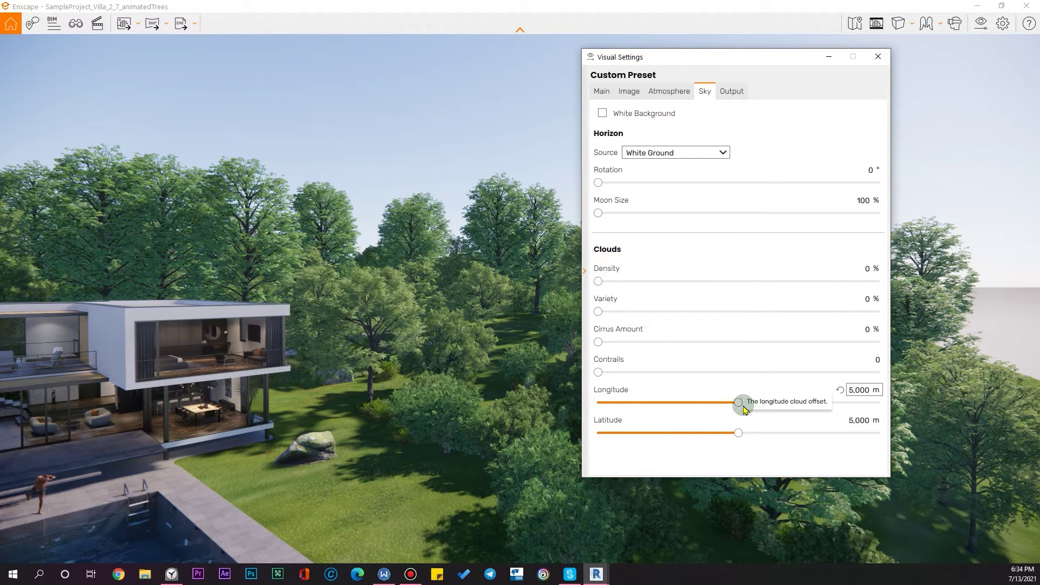
drag(737, 404, 699, 404)
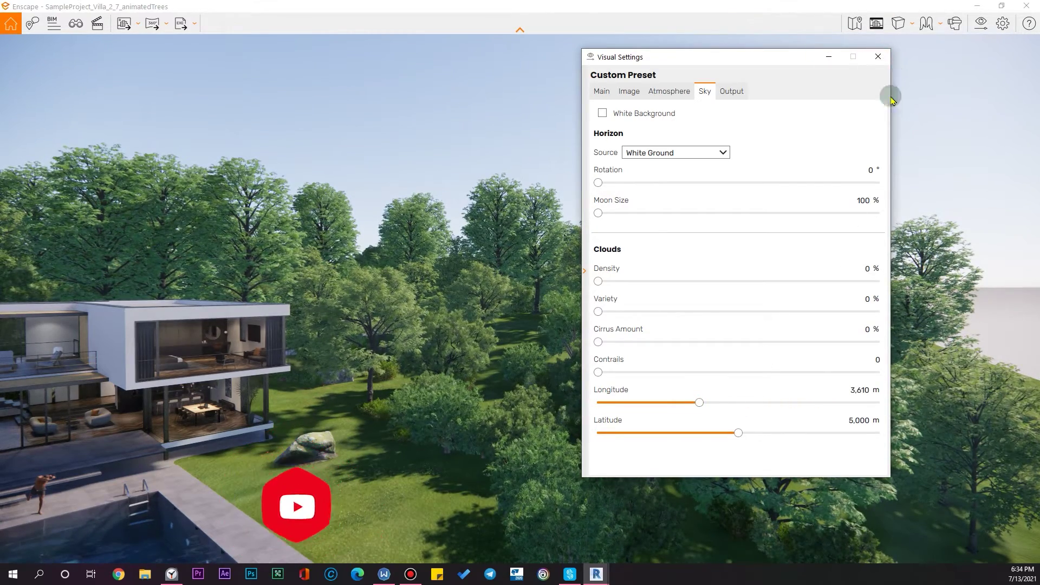
drag(769, 62, 227, 85)
mouse_move(490, 328)
mouse_down()
mouse_move(542, 217)
mouse_move(490, 328)
mouse_up()
drag(196, 455, 255, 466)
drag(543, 413, 368, 476)
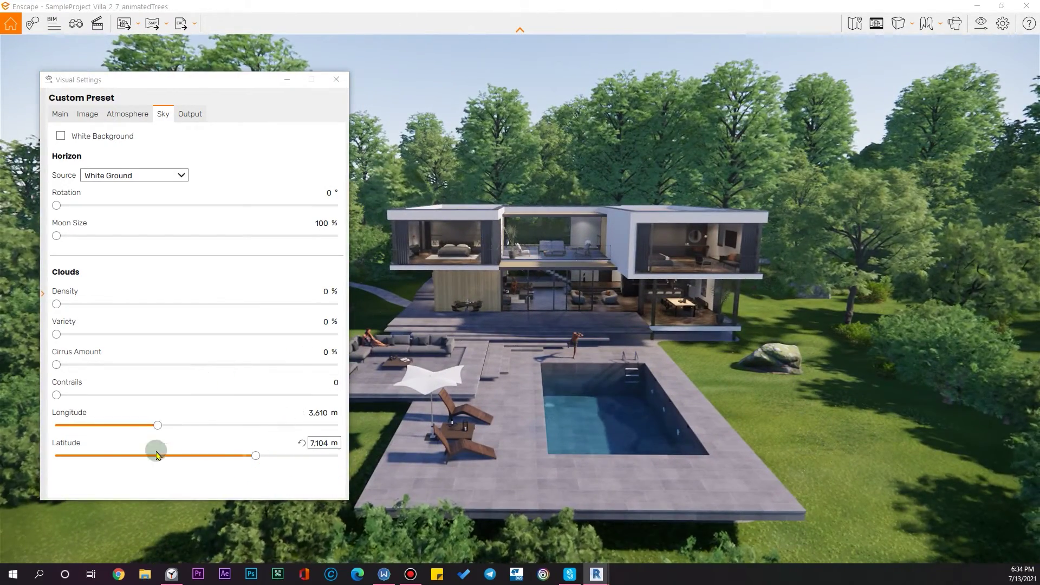
drag(156, 428, 186, 428)
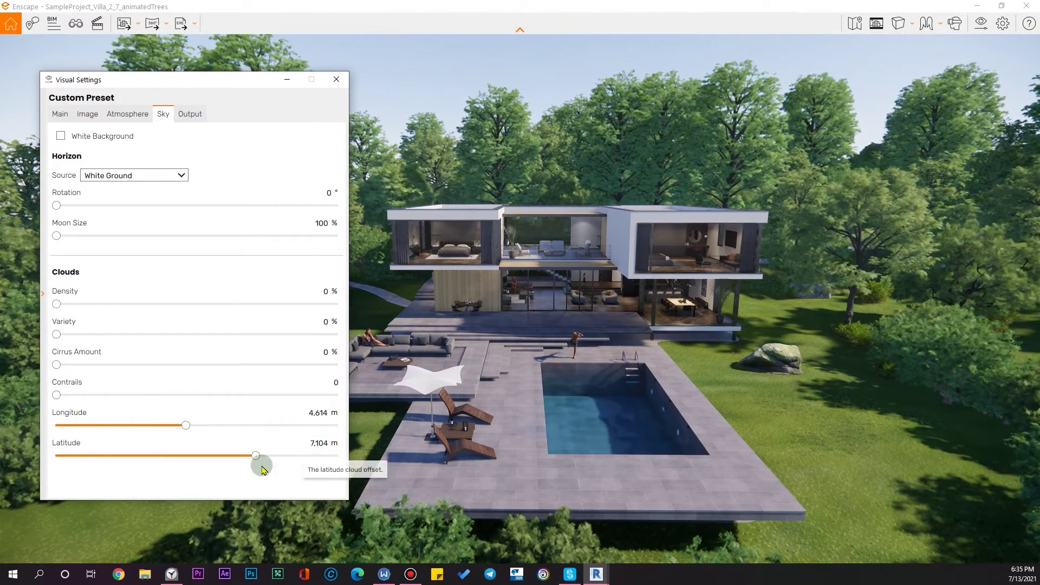
click(335, 79)
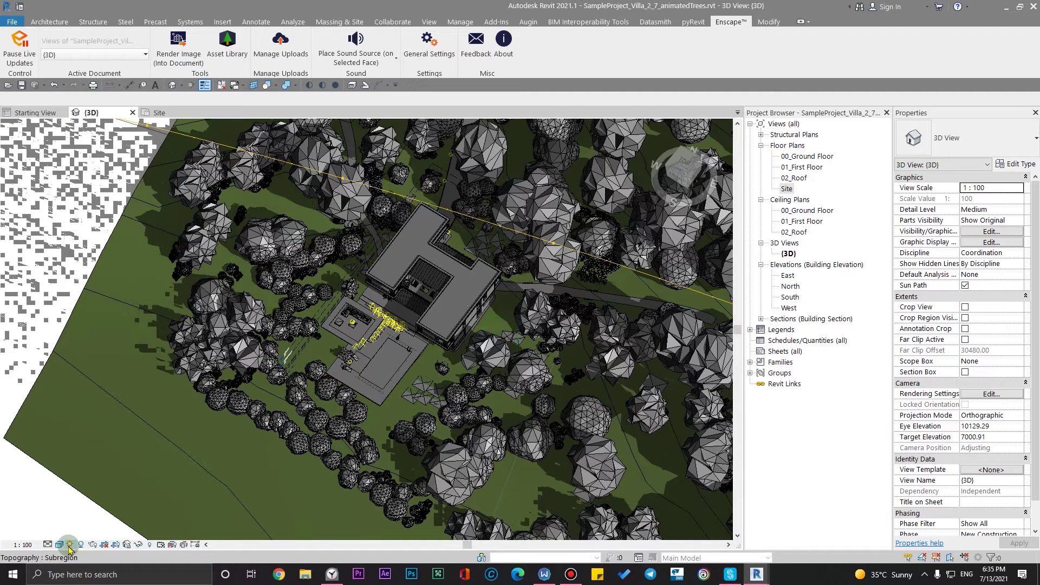
- Switch to Revit, change the project location to a user-defined one through Sun Settings, and examine the sun in the Enscape rendering
click(70, 544)
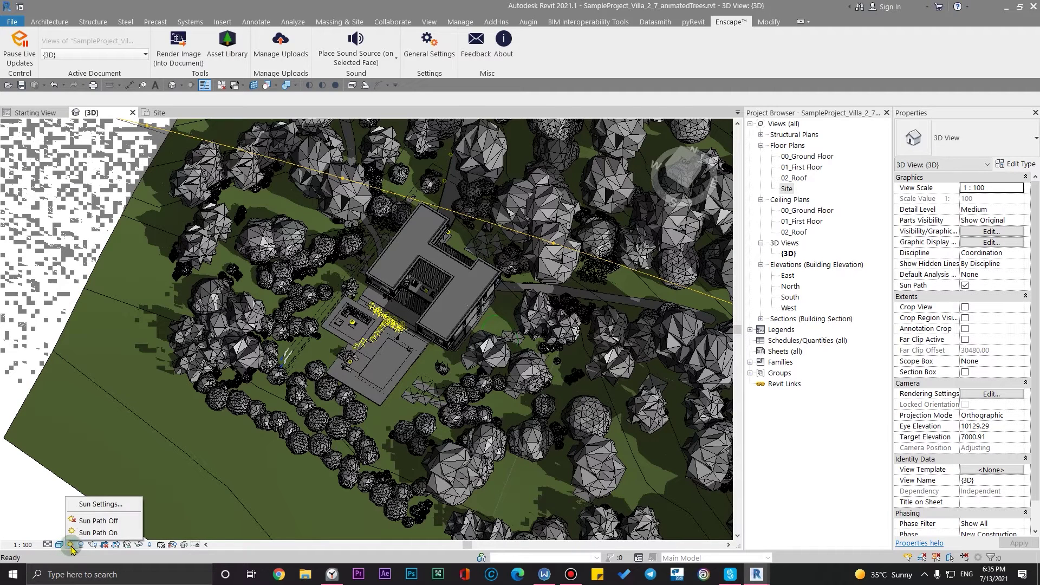
click(102, 505)
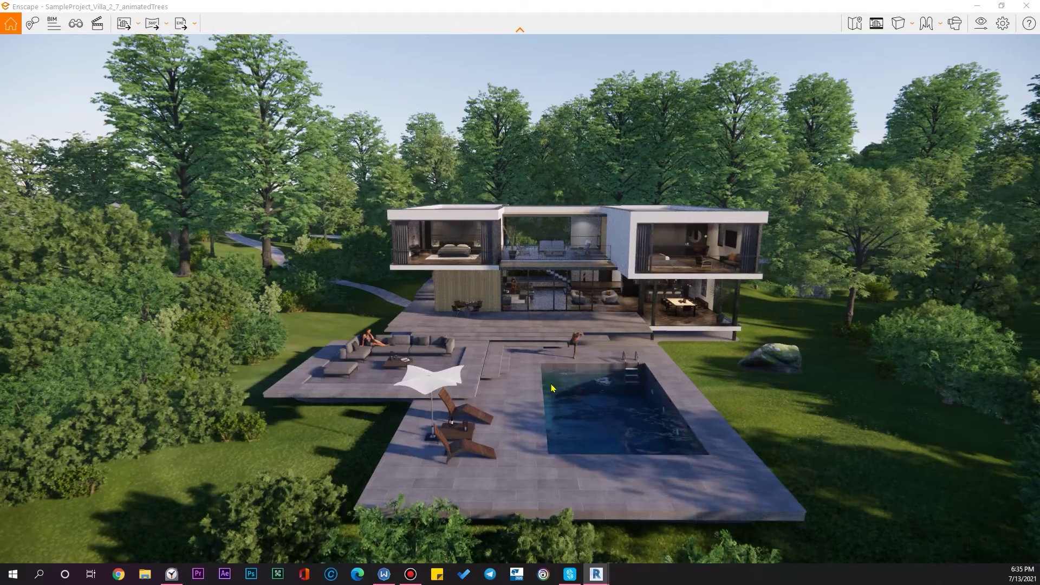
drag(539, 378, 555, 432)
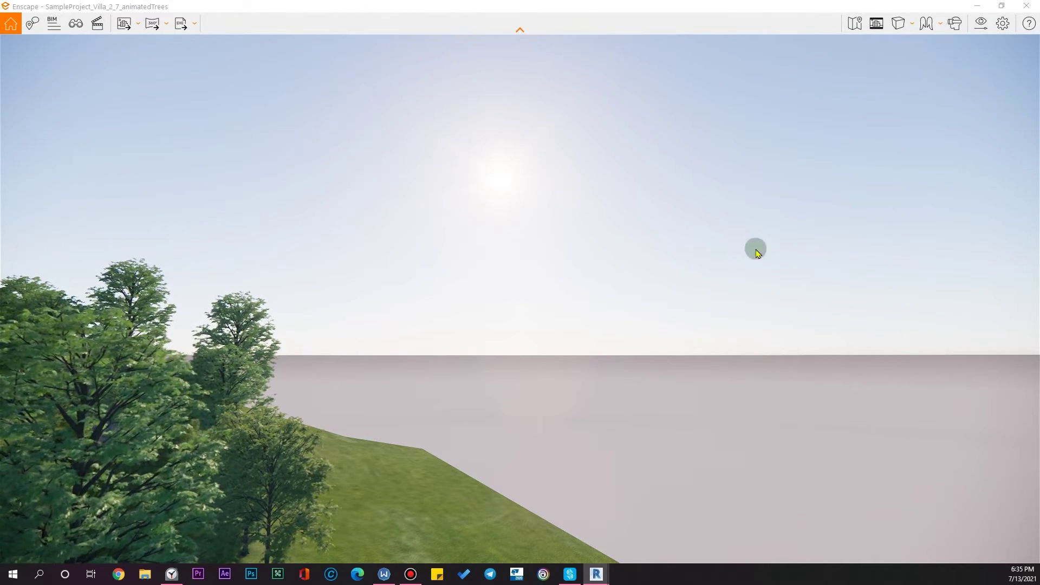
drag(527, 209, 430, 243)
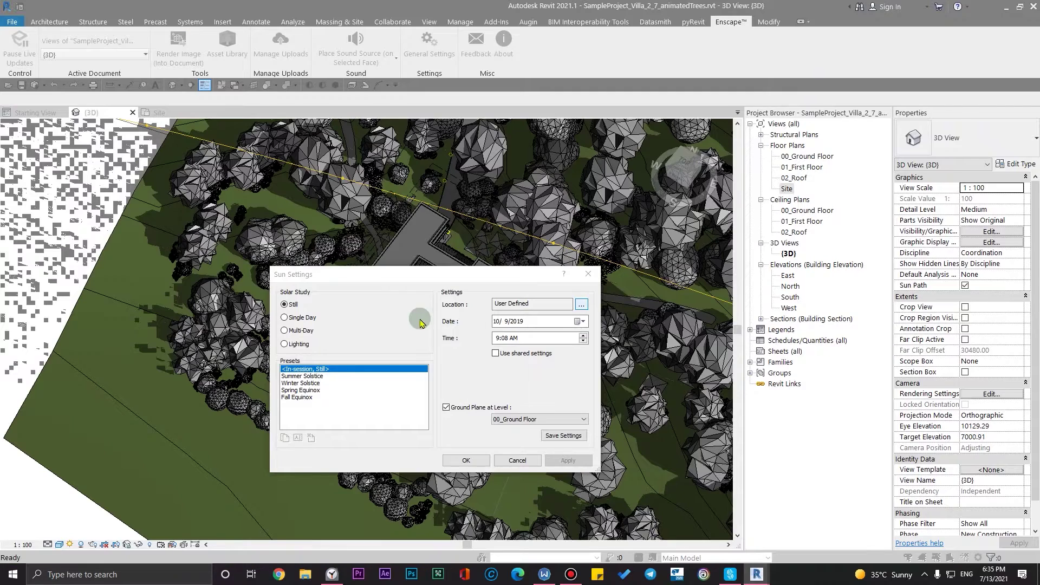